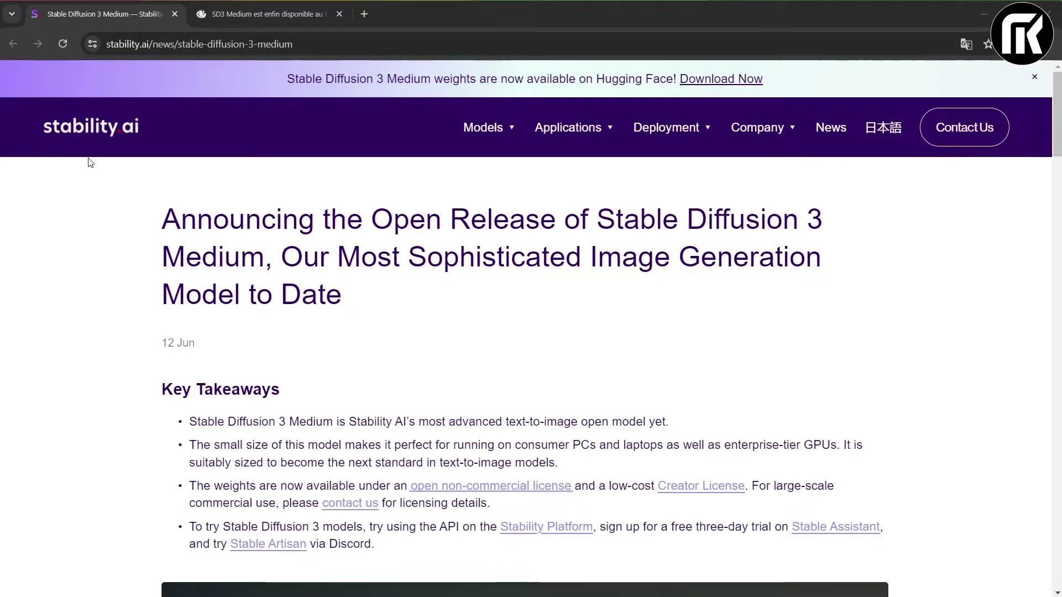
Highlight 'Stable Diffusion 3' and 'Medium' in the headline, then scroll down to the example images.
left_click_drag(615, 219, 846, 232)
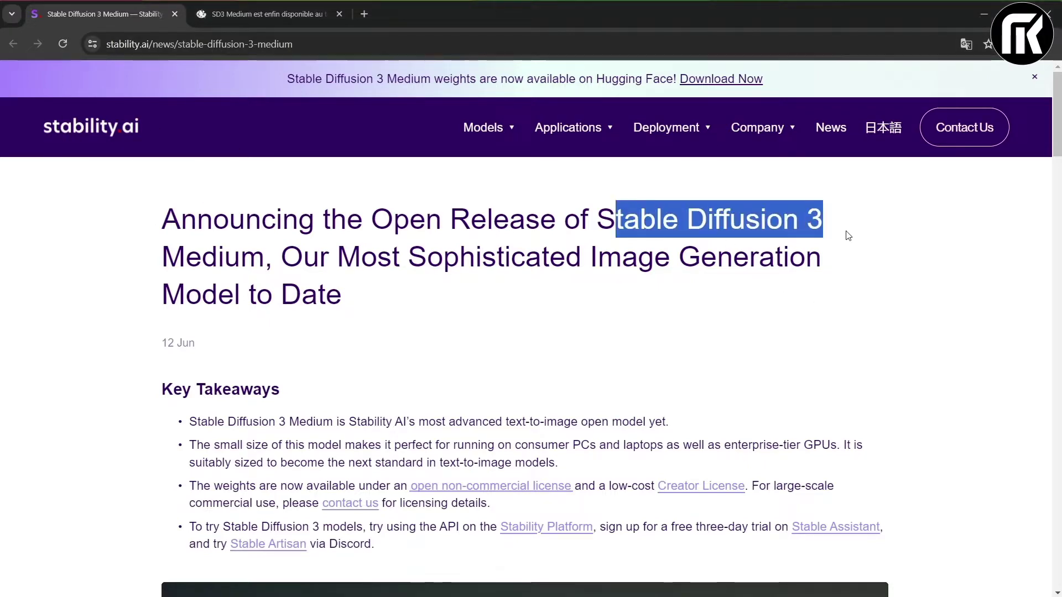
double_click(213, 258)
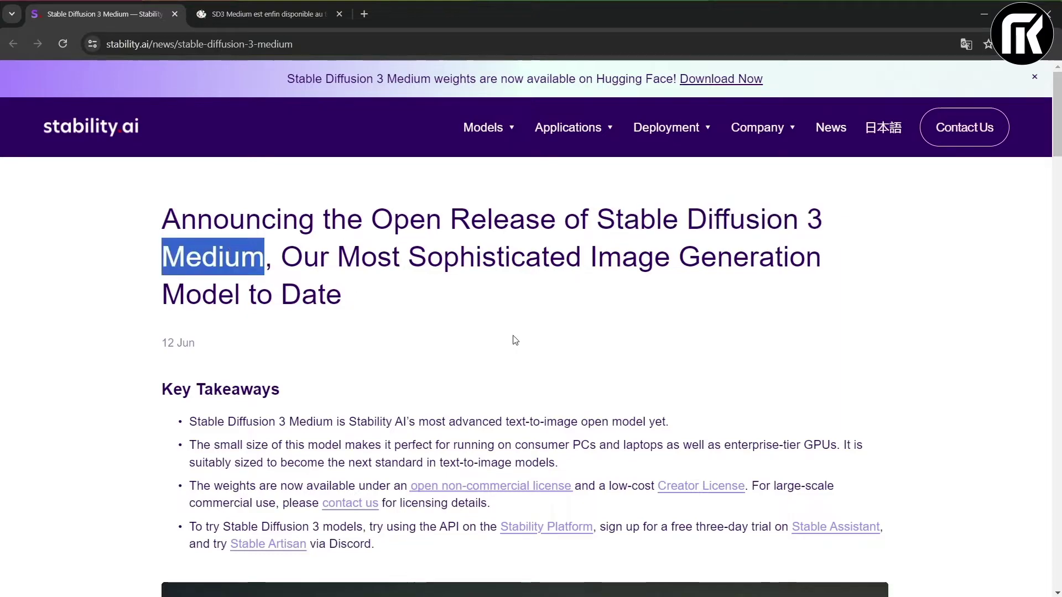
scroll(583, 364, "down", 3)
scroll(582, 364, "down", 15)
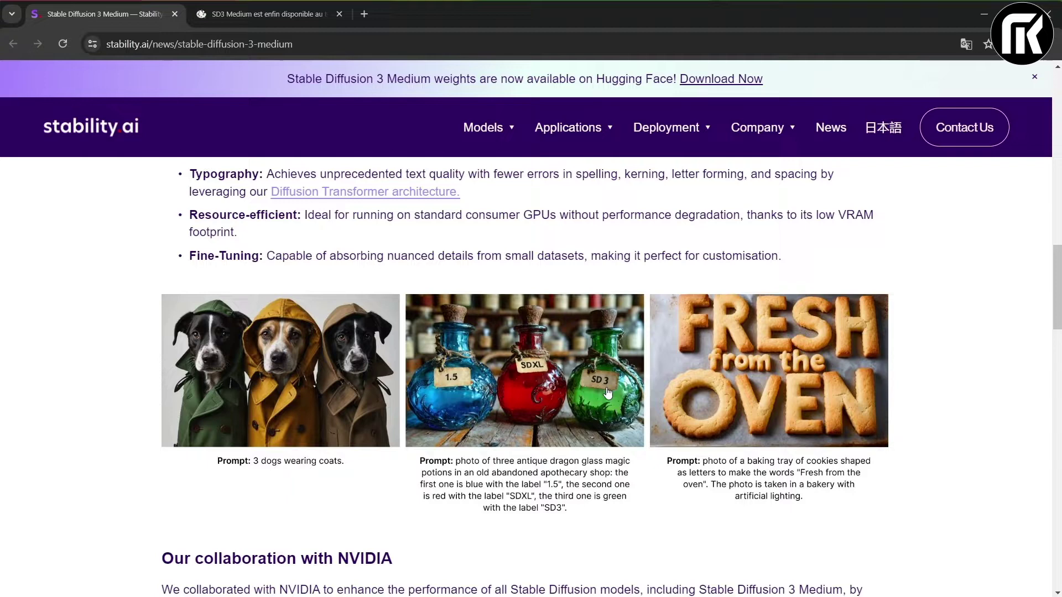
Read the French 'Stability publie SD3 Medium' article on stablediffusion.blog, ending back at its title.
left_click(270, 15)
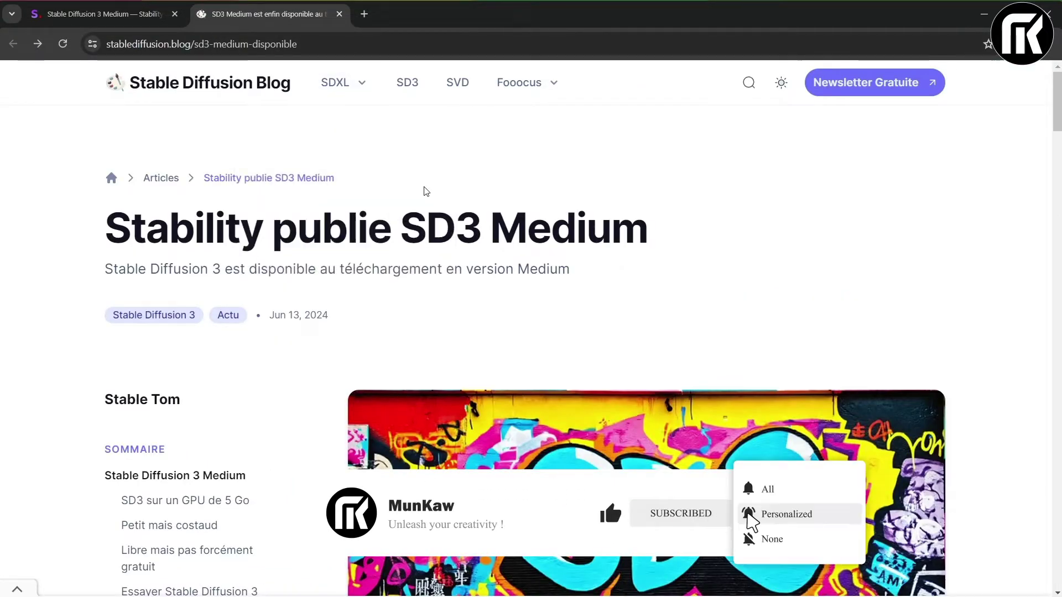
scroll(513, 240, "down", 5)
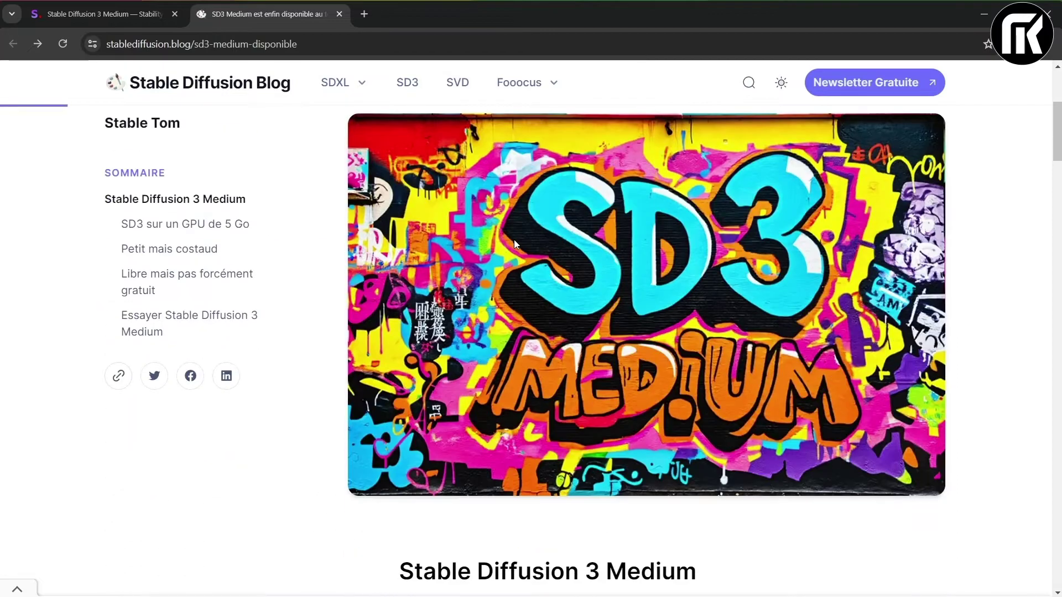
scroll(513, 240, "down", 6)
scroll(513, 240, "down", 4)
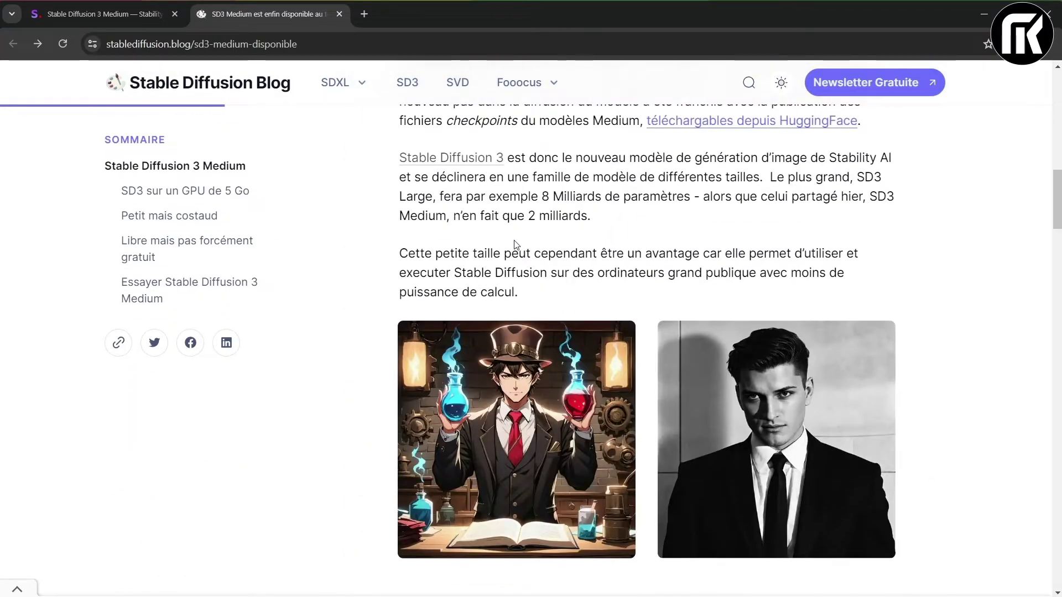
scroll(514, 243, "down", 4)
scroll(514, 243, "down", 6)
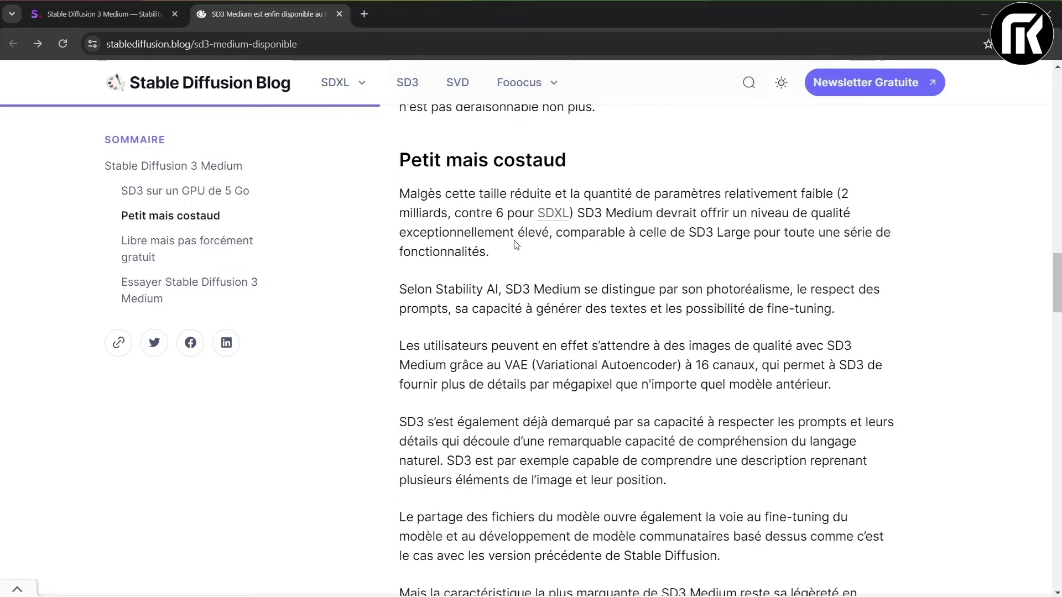
scroll(514, 245, "down", 8)
scroll(804, 333, "down", 11)
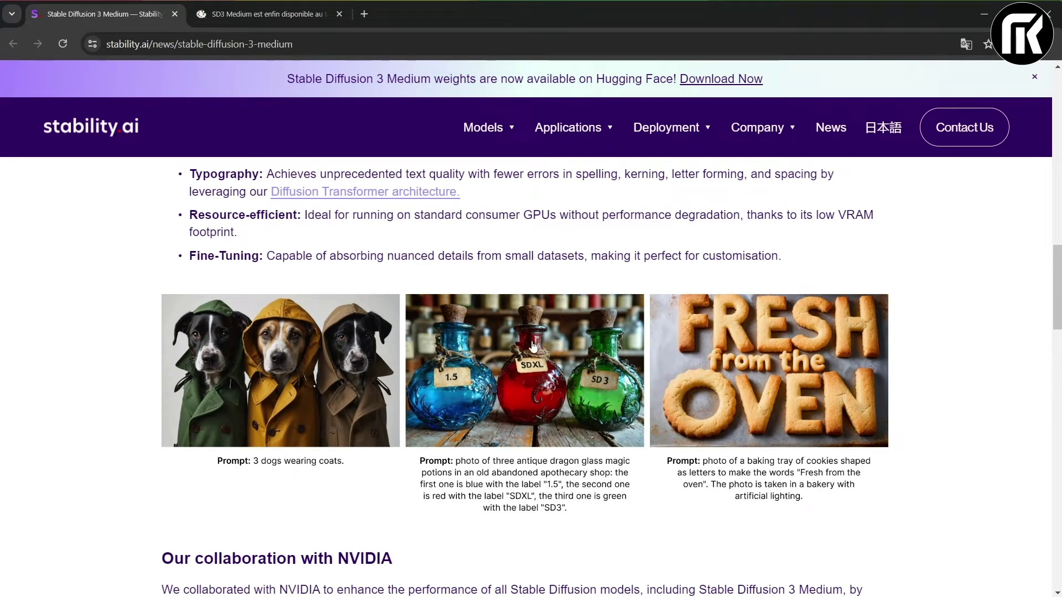
left_click(298, 14)
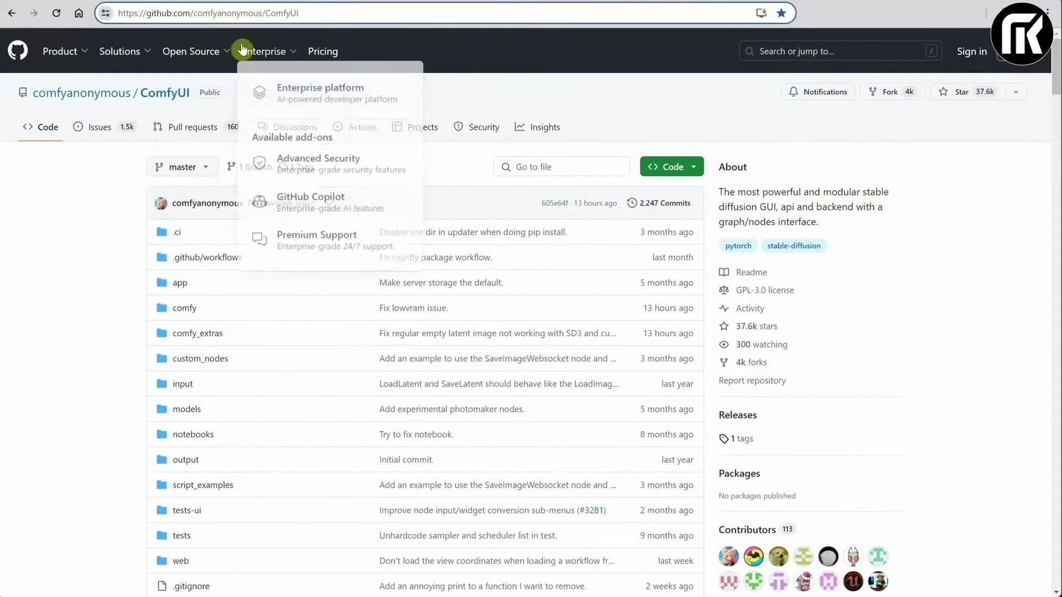
Scroll the ComfyUI README to Installing > Windows and download the portable build from its direct link.
left_click(102, 173)
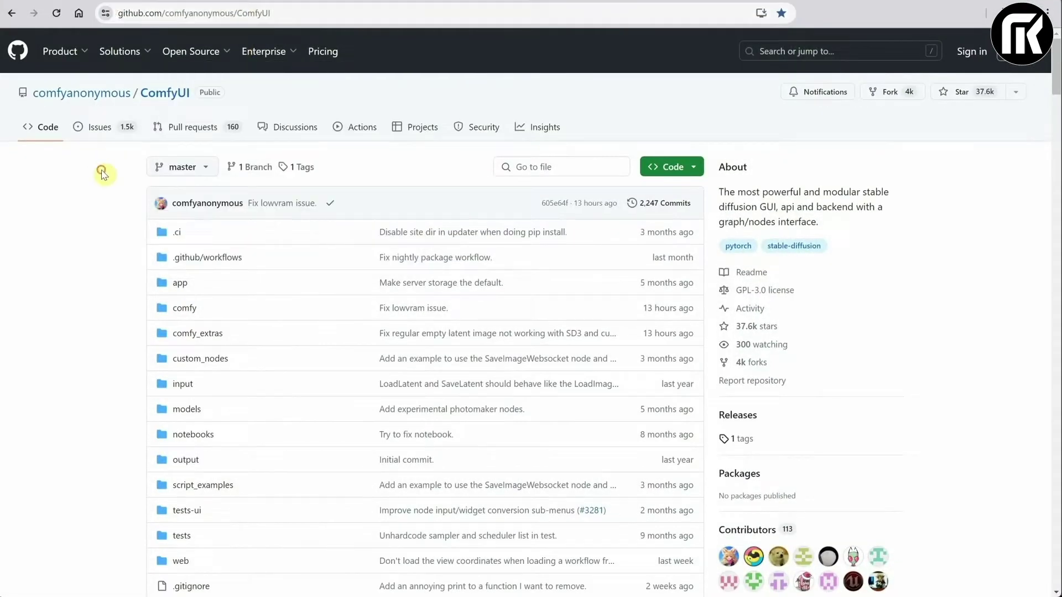
scroll(635, 197, "down", 15)
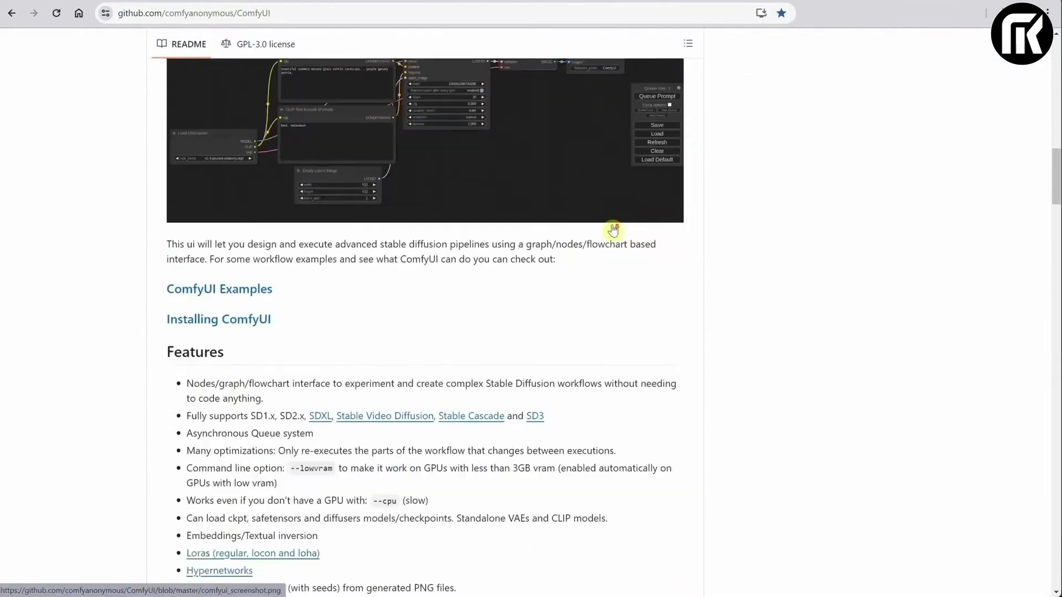
scroll(613, 230, "down", 20)
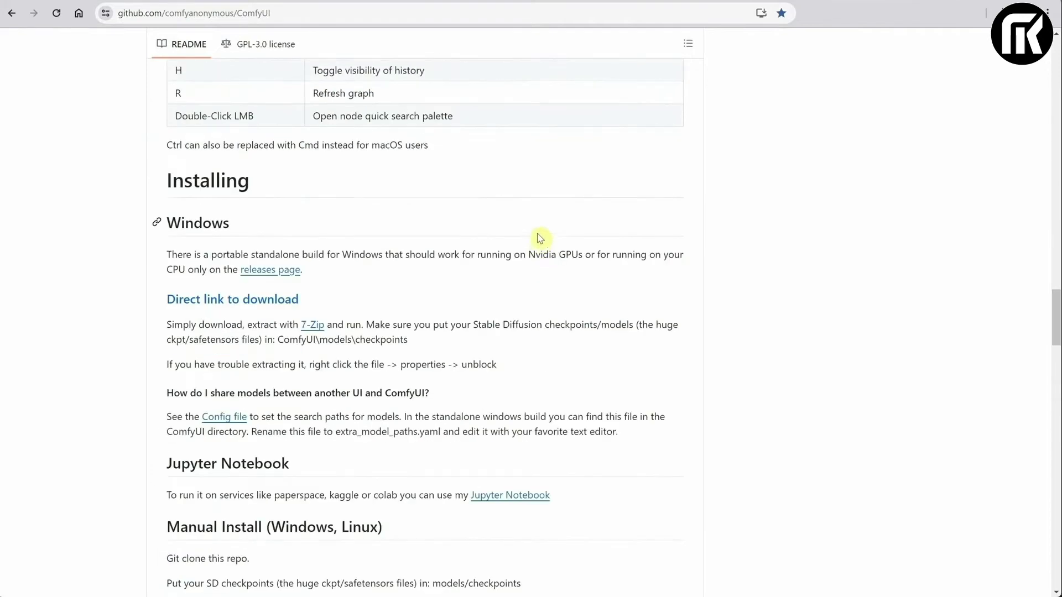
scroll(516, 199, "down", 1)
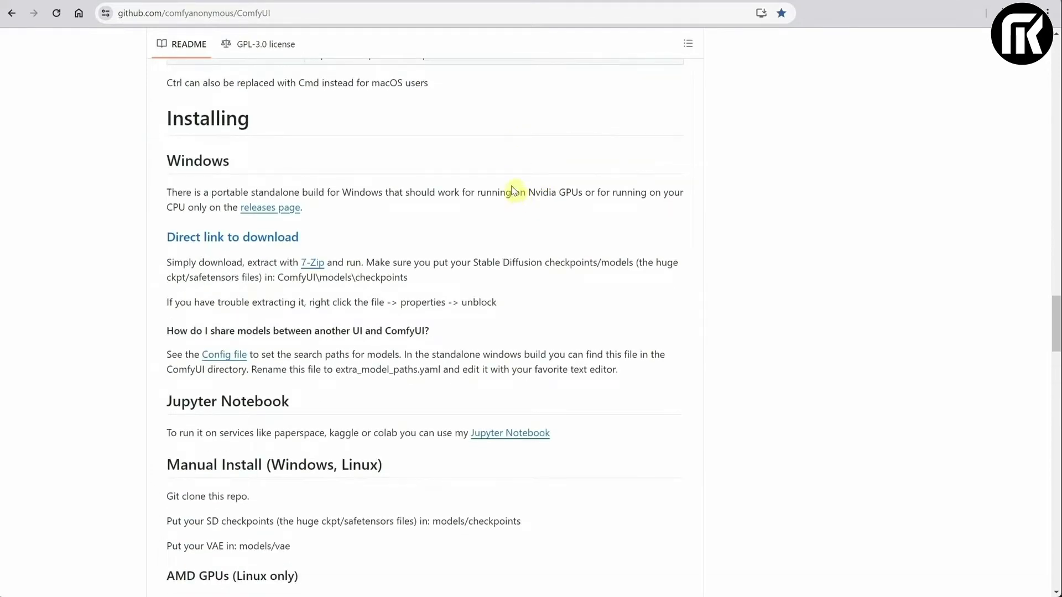
left_click(268, 239)
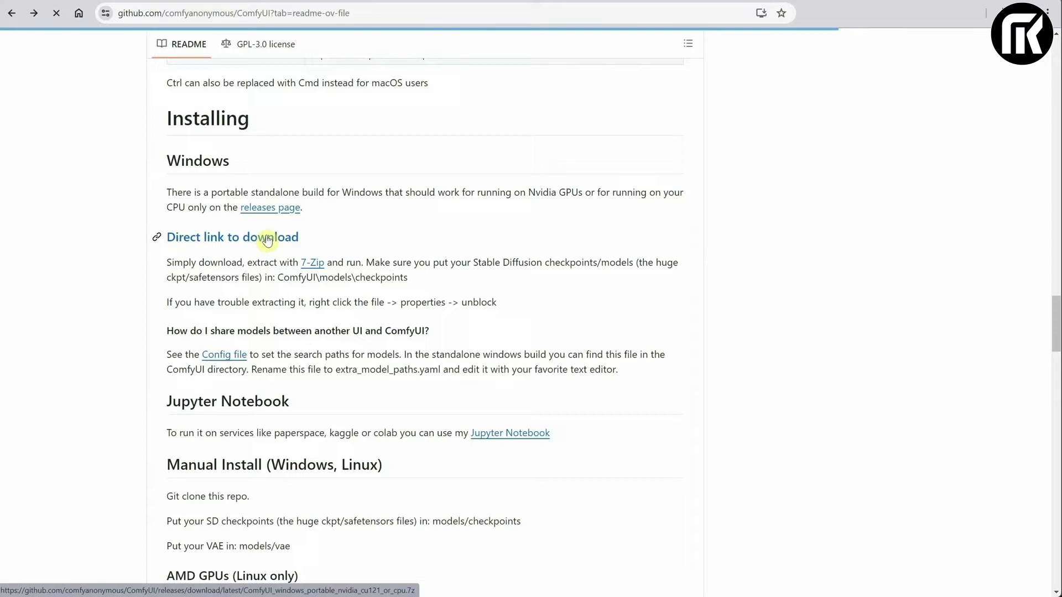
Save the ComfyUI .7z archive into a newly created 'Comfy' folder on drive D:.
right_click(338, 330)
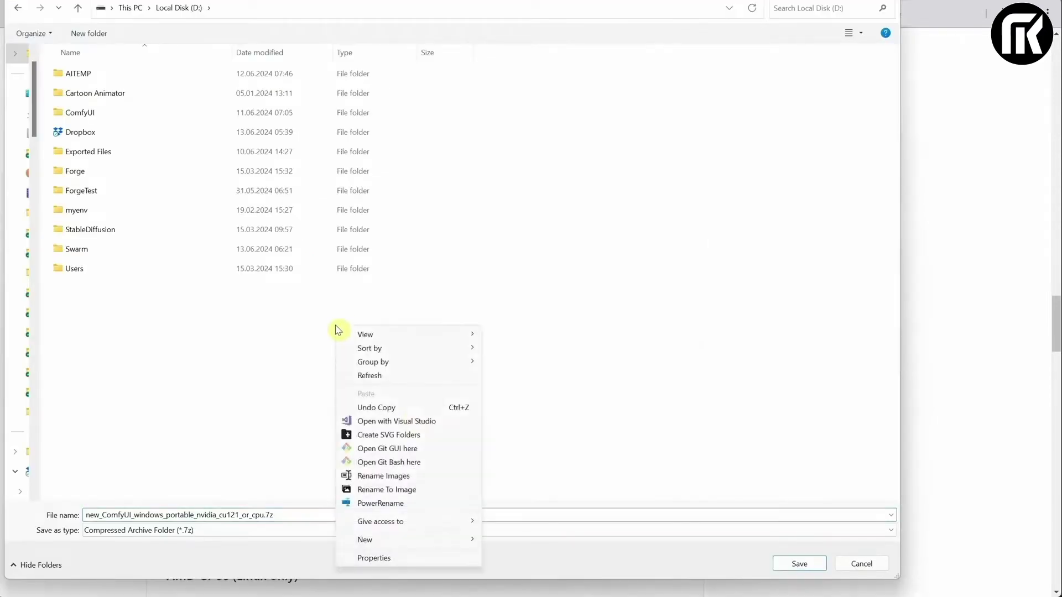
mouse_move(464, 541)
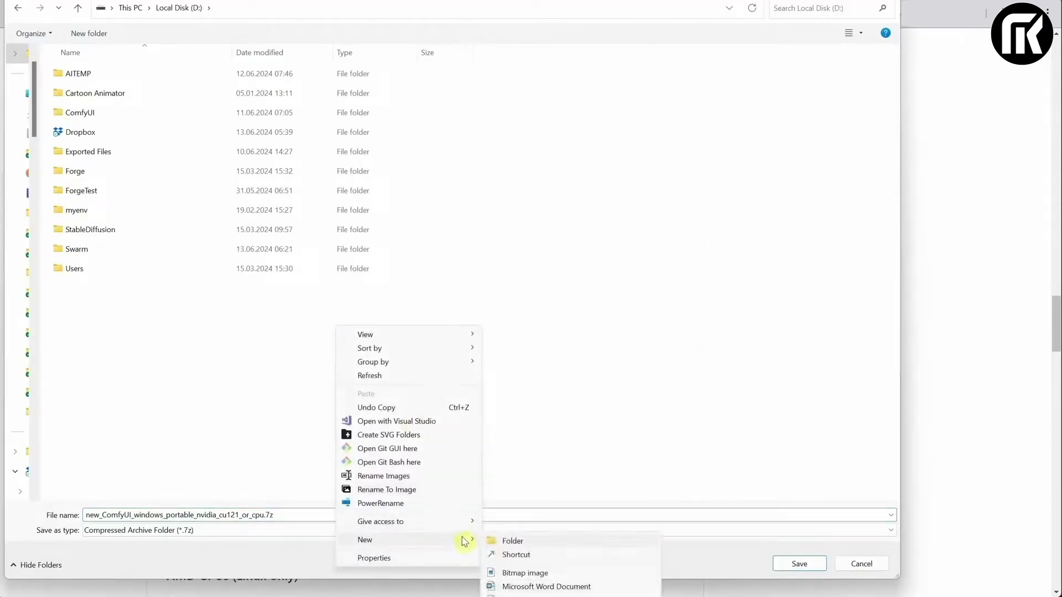
left_click(509, 542)
type("Comf")
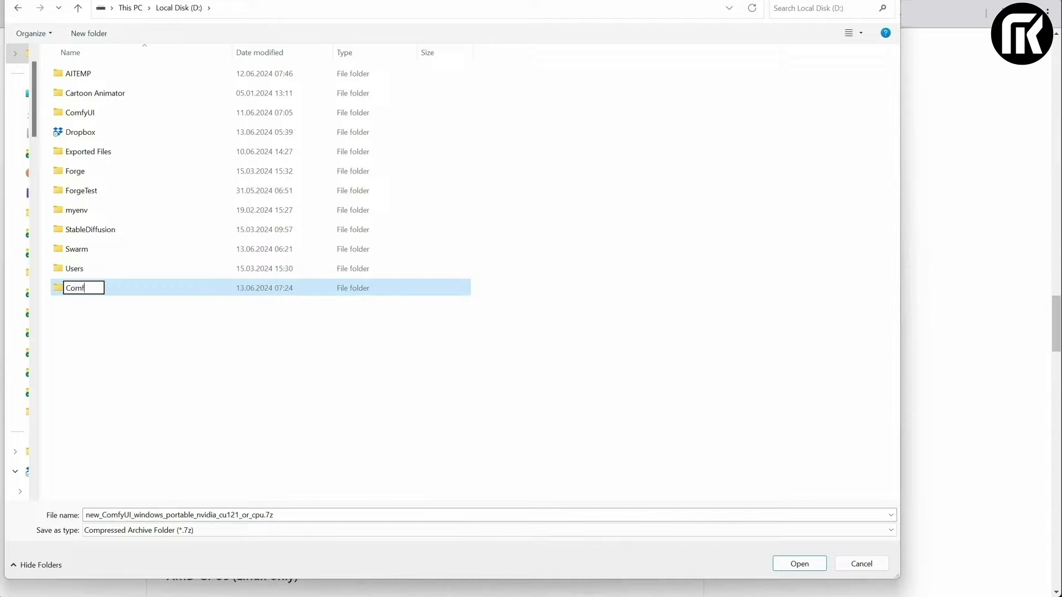
type("y")
key("Return")
key("Return")
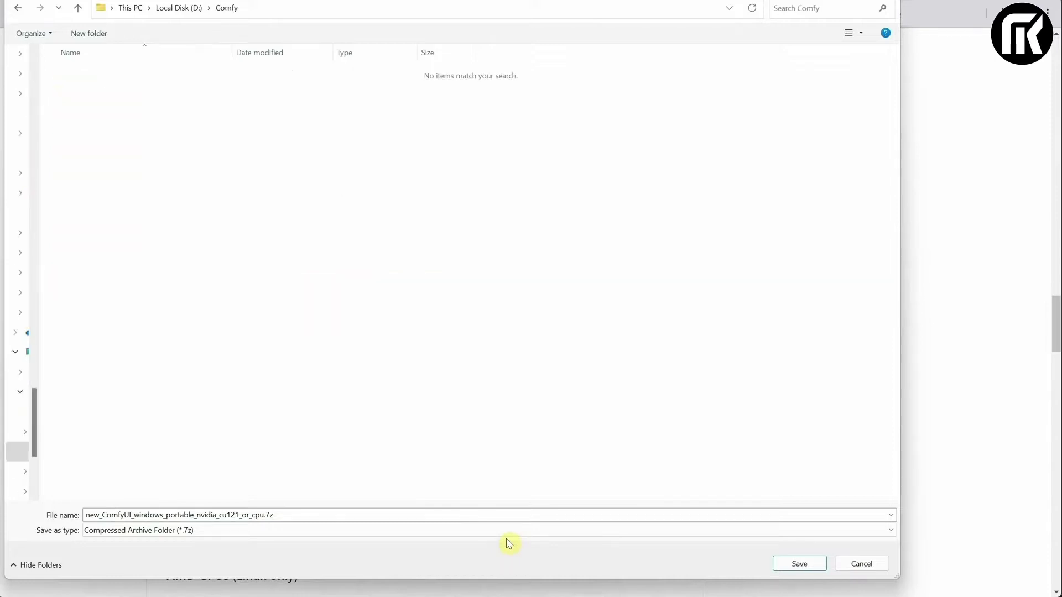
left_click(799, 564)
key("alt+Tab")
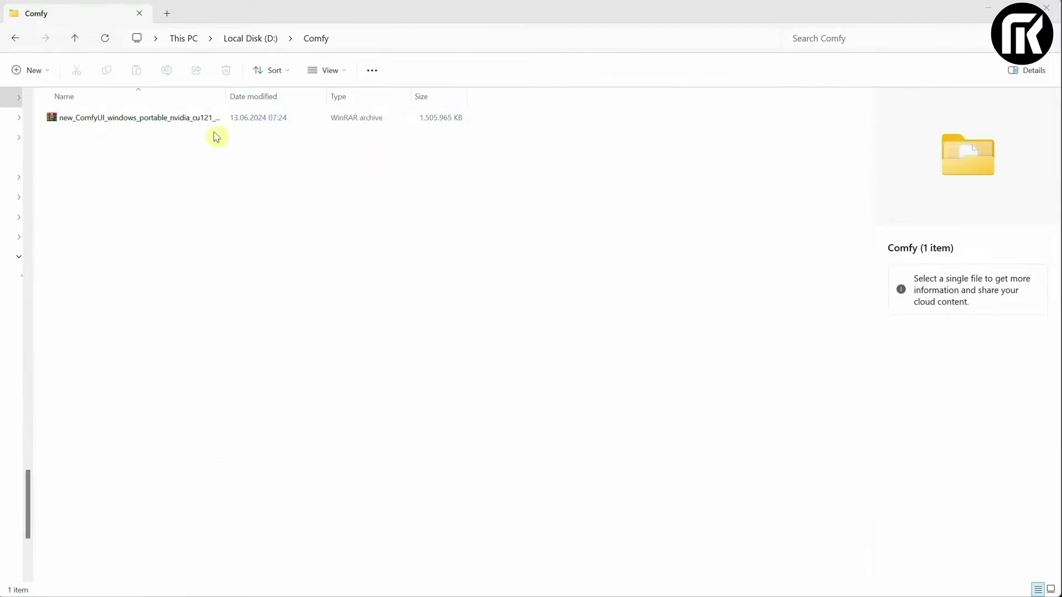
Extract the ComfyUI archive in place with WinRAR's Extract Here.
right_click(175, 118)
mouse_move(249, 166)
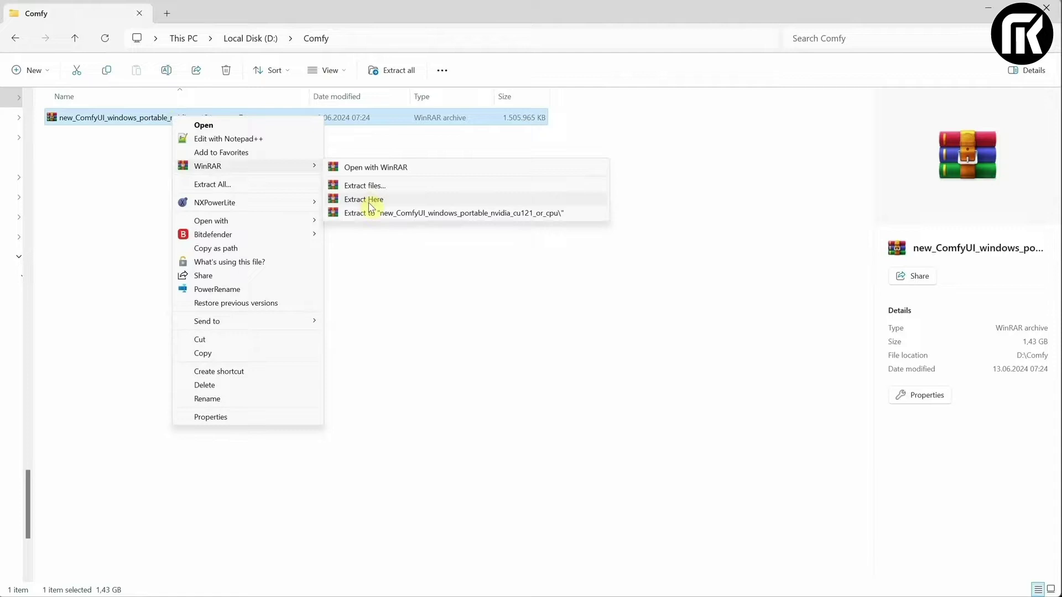
left_click(370, 207)
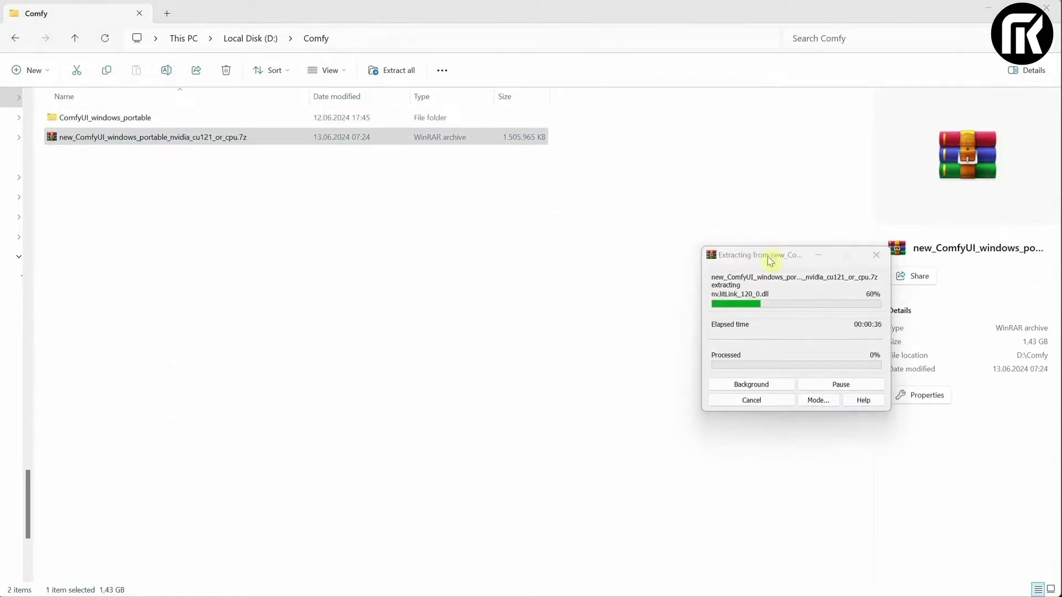
In ComfyUI_windows_portable, check README_VERY_IMPORTANT.txt and launch ComfyUI with run_nvidia_gpu.bat.
left_click(142, 120)
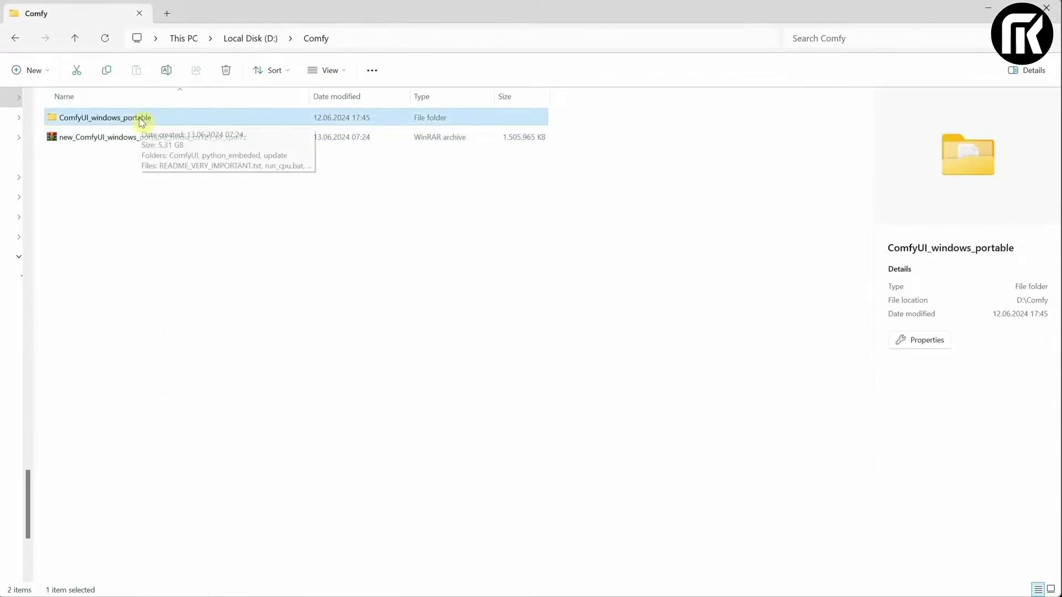
double_click(143, 120)
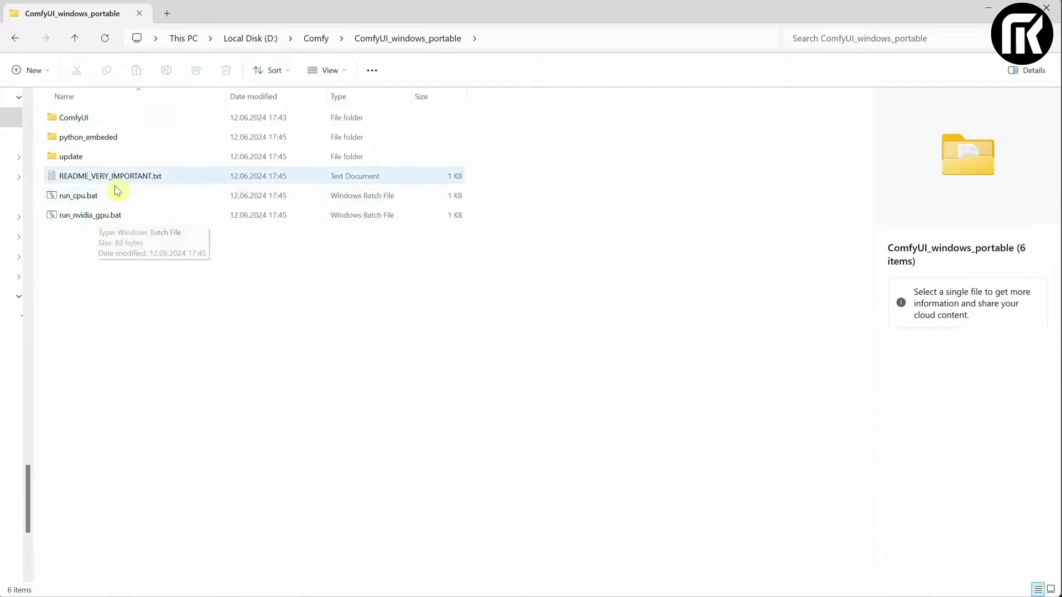
double_click(113, 176)
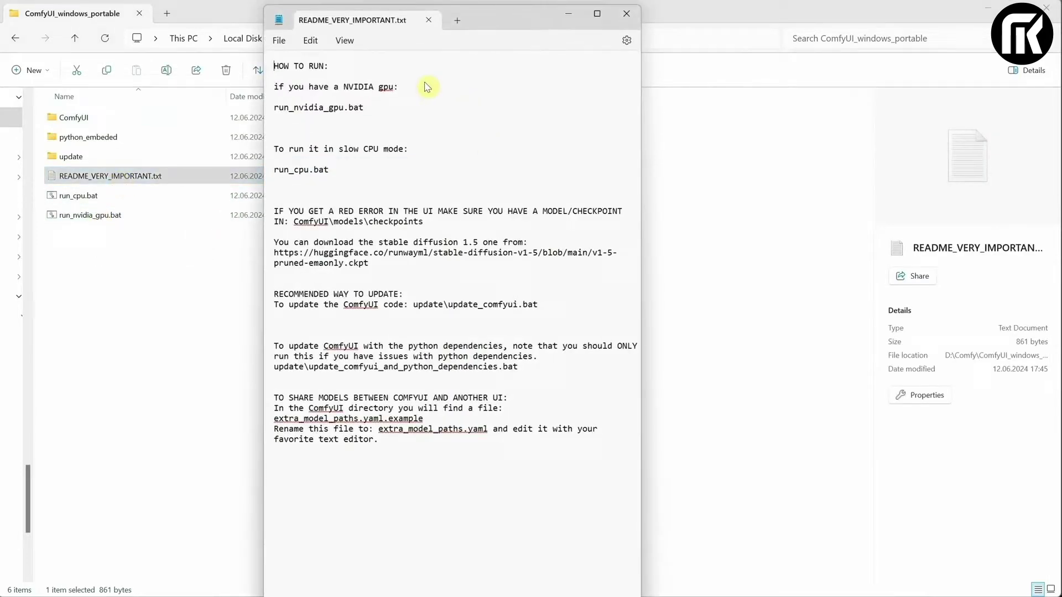
left_click_drag(380, 110, 264, 102)
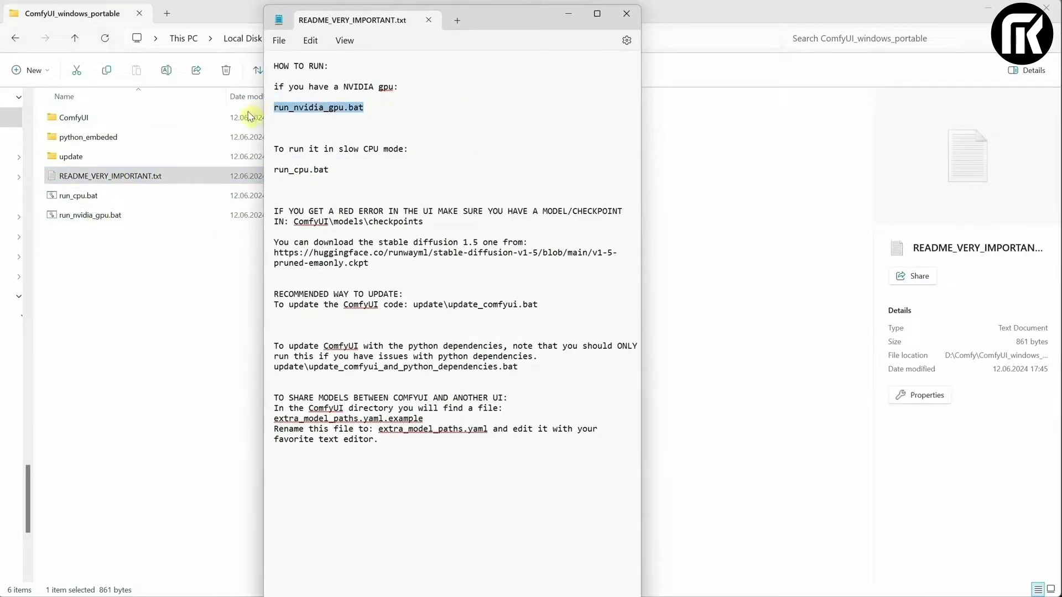
left_click(88, 219)
double_click(88, 220)
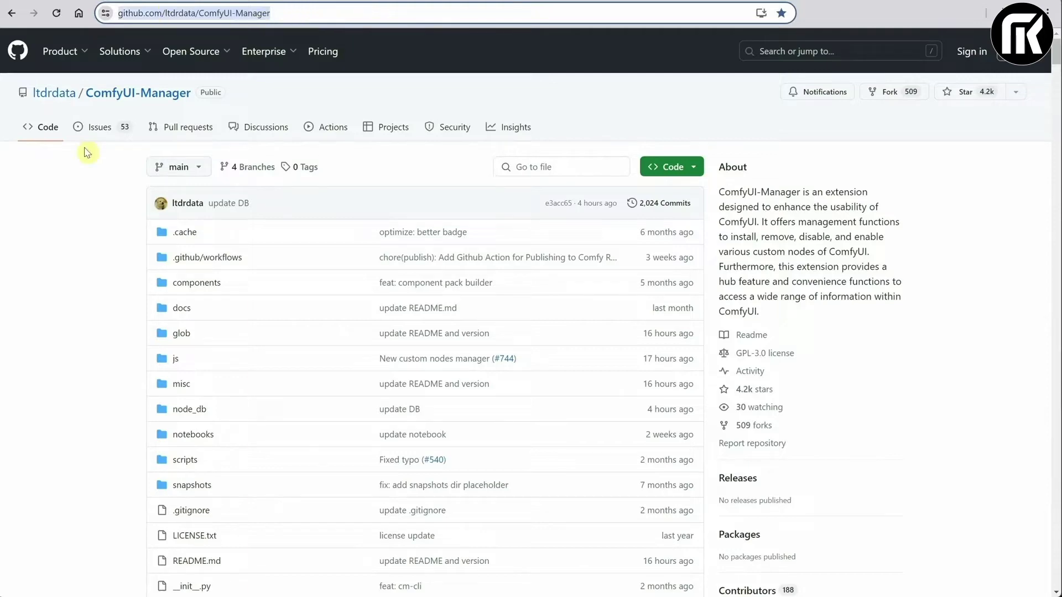
Scroll the ComfyUI-Manager README to Installation and select the 'git clone …ComfyUI-Manager.git' line.
left_click(86, 152)
scroll(644, 194, "down", 4)
scroll(642, 185, "down", 15)
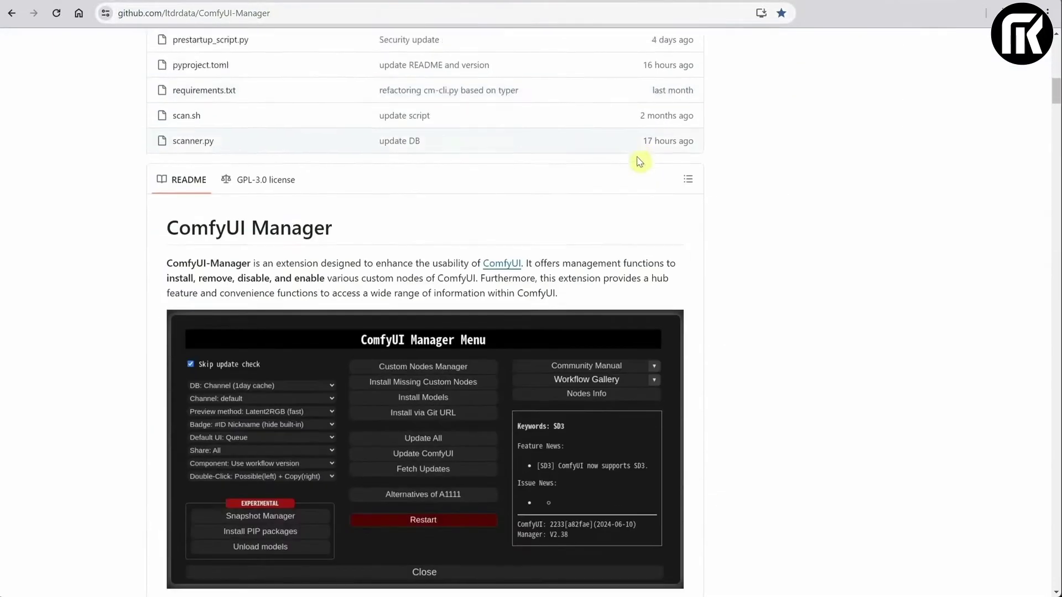
scroll(636, 155, "down", 3)
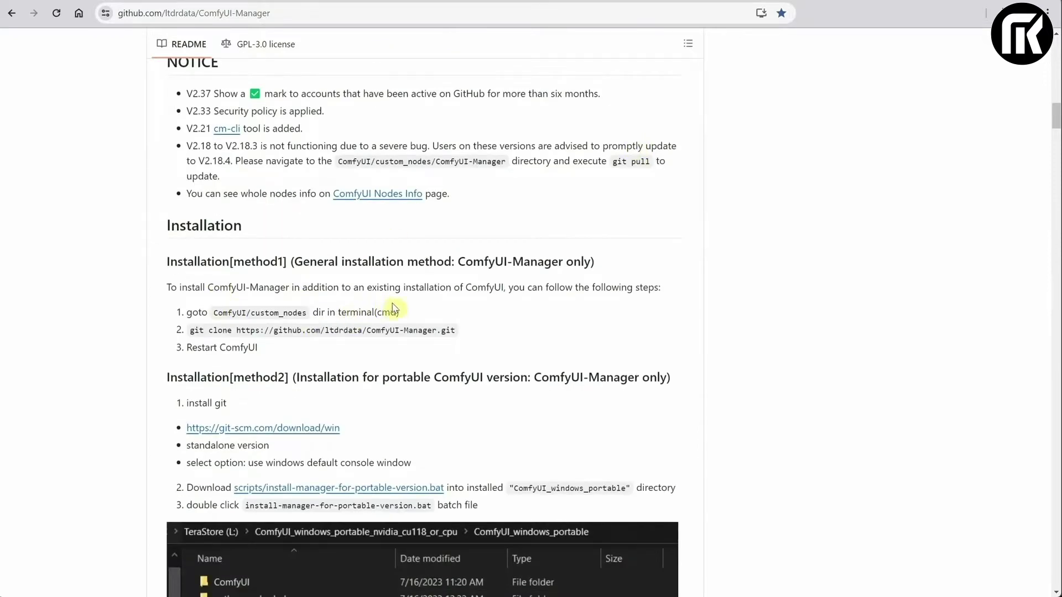
left_click_drag(457, 331, 189, 340)
key("ctrl+c")
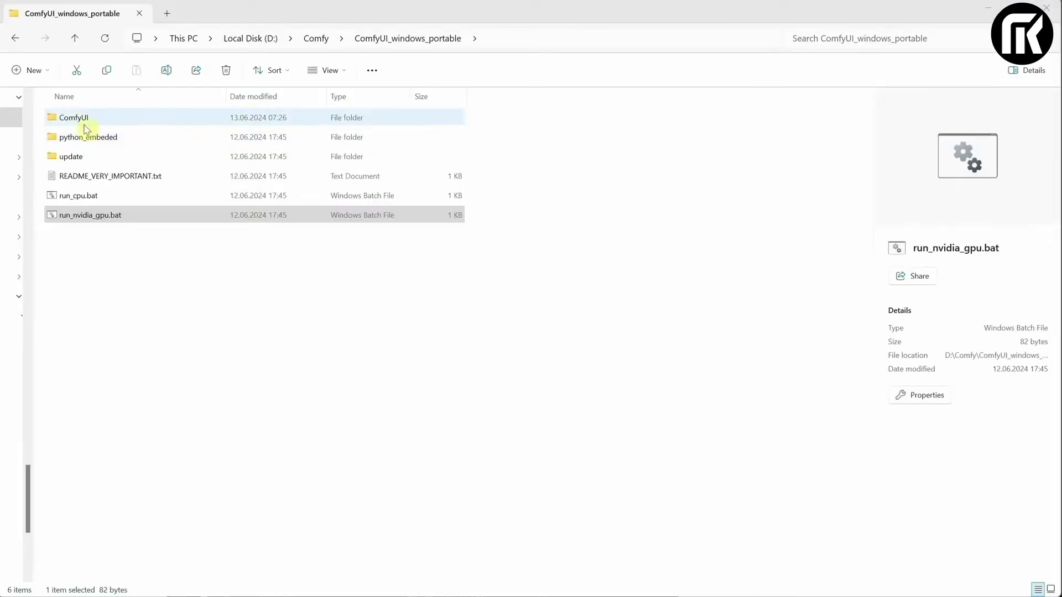
Open a command prompt in ComfyUI\custom_nodes by entering 'cmd' in the address bar.
double_click(85, 118)
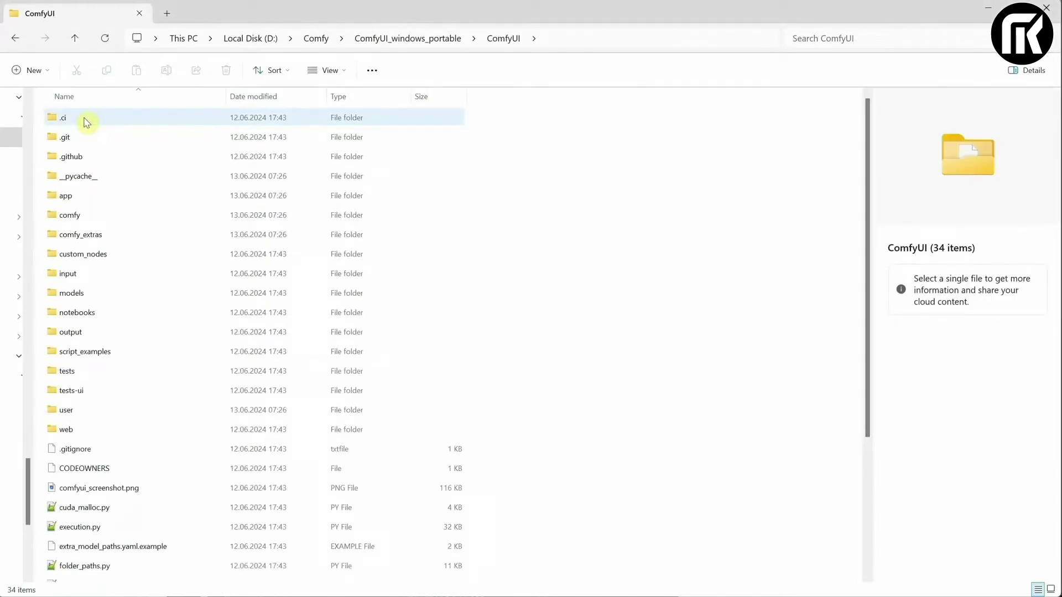
double_click(100, 255)
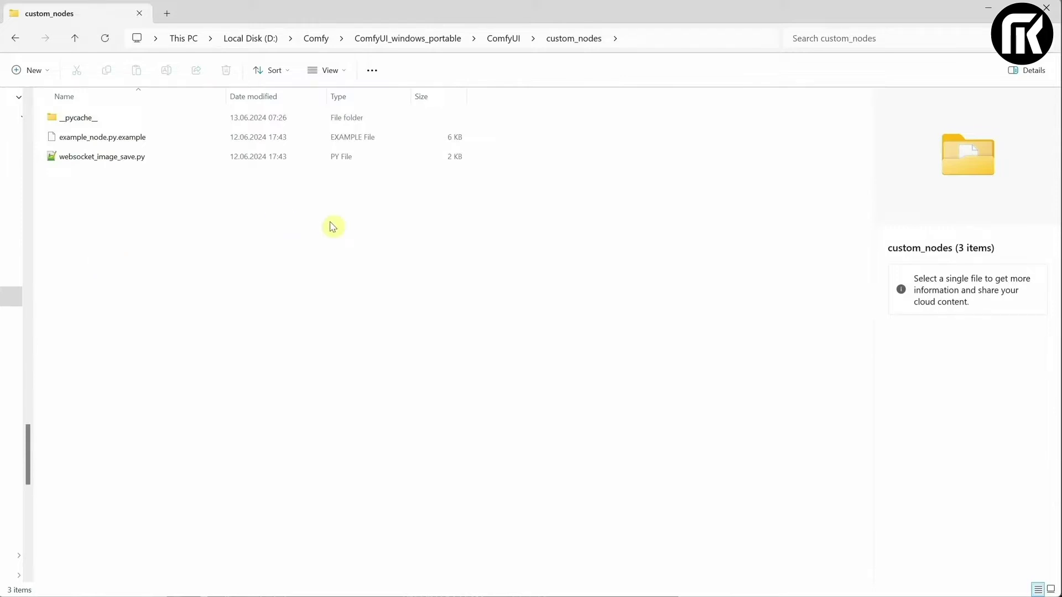
left_click(655, 38)
type("cmd")
key("Return")
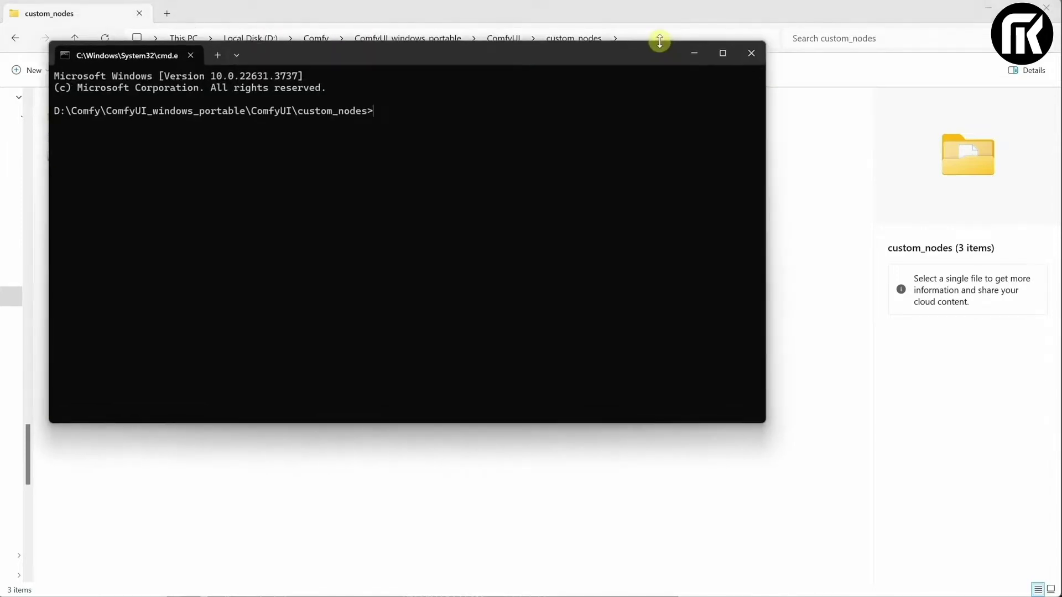
Run the pasted ComfyUI-Manager git clone command, close cmd, and return to the ComfyUI folder.
key("ctrl+v")
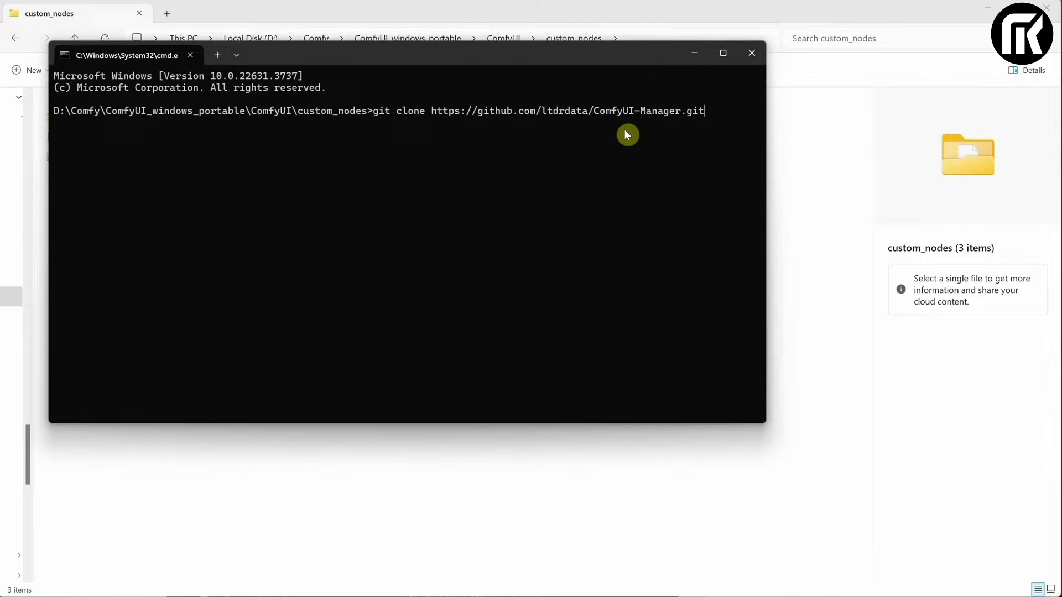
key("Return")
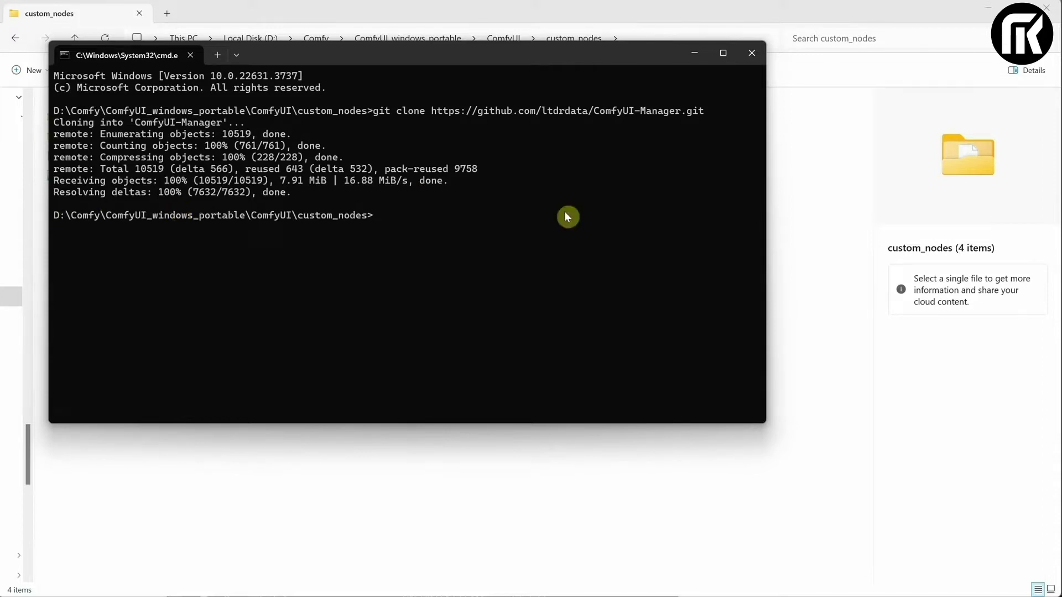
left_click(752, 52)
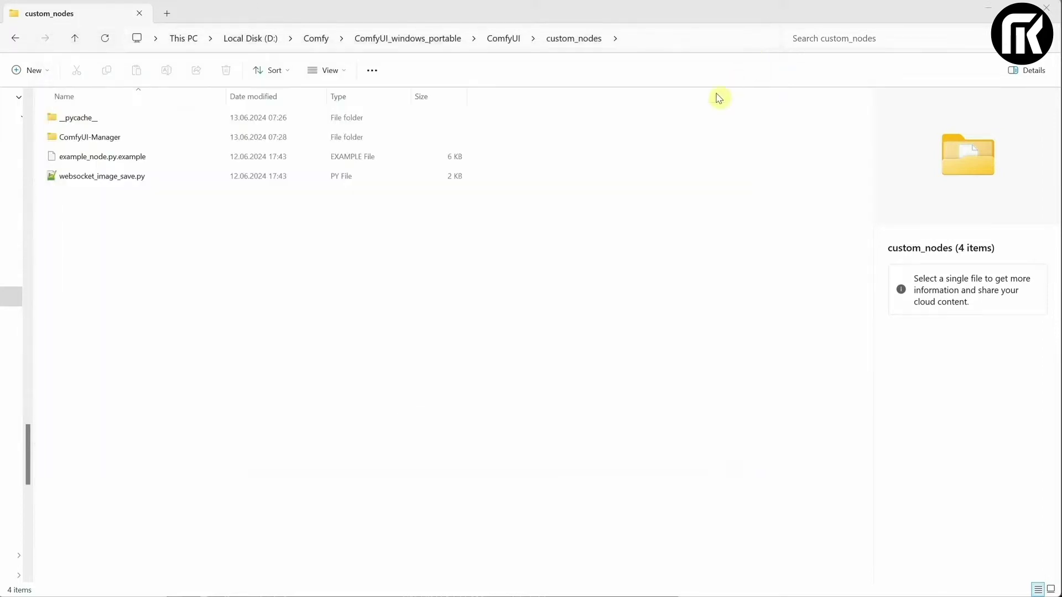
left_click(512, 39)
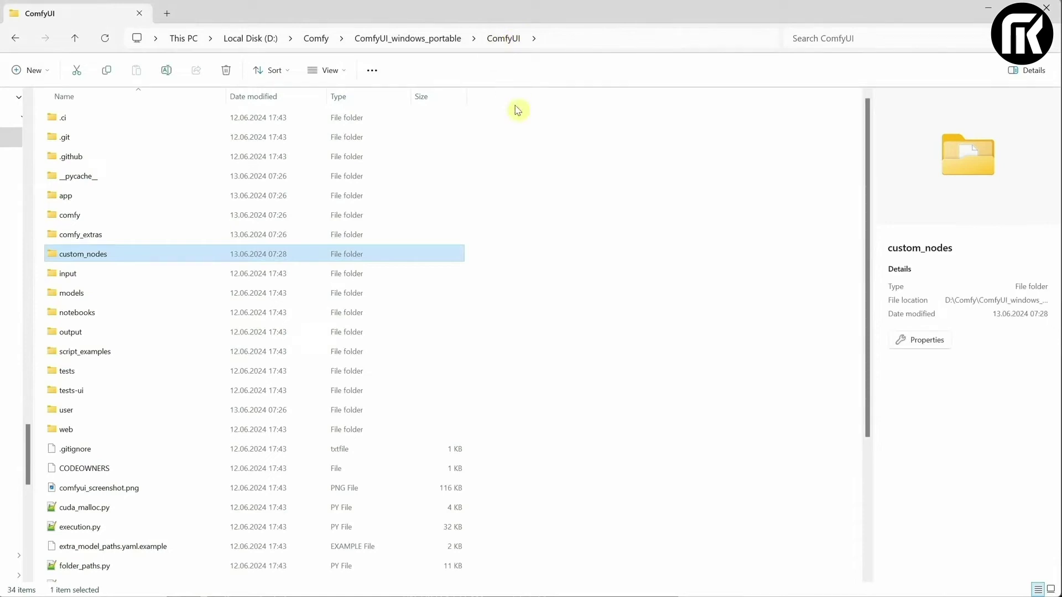
Register a new Hugging Face account with e-mail, password and profile details, agreeing to the terms.
left_click(433, 42)
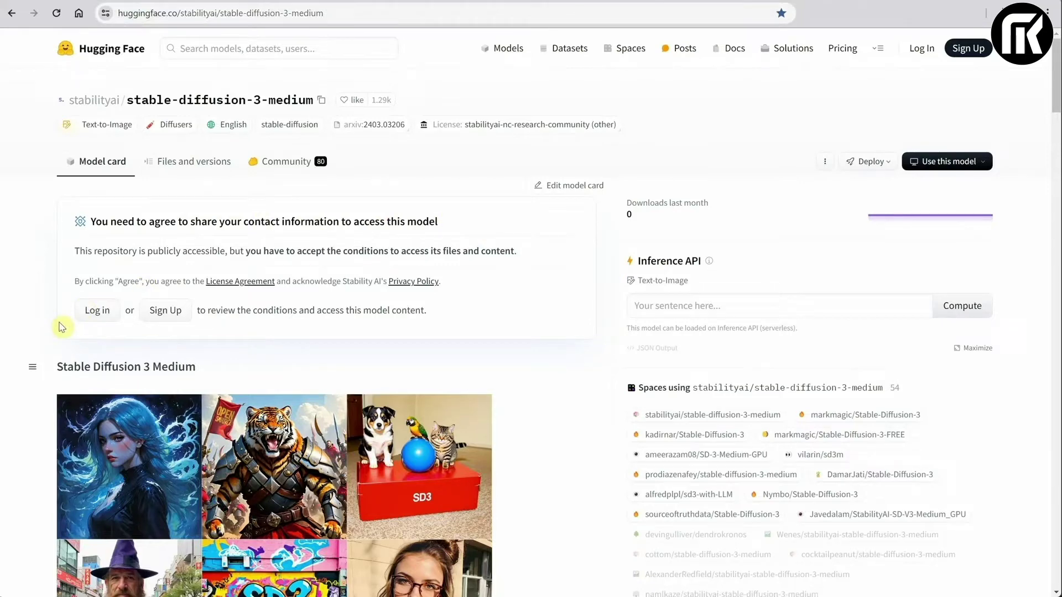
left_click(95, 310)
left_click(578, 172)
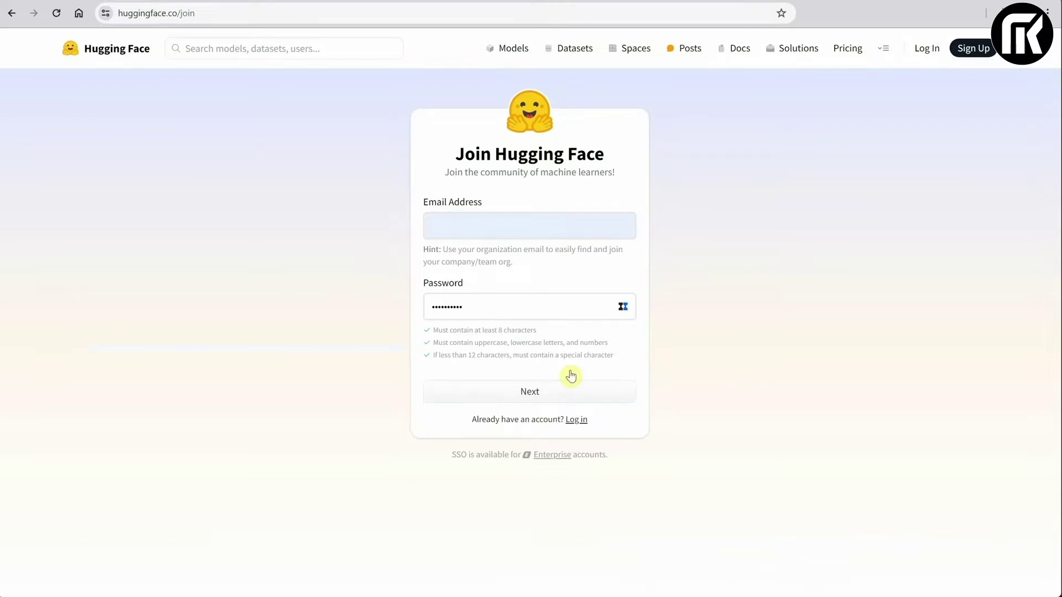
left_click(550, 397)
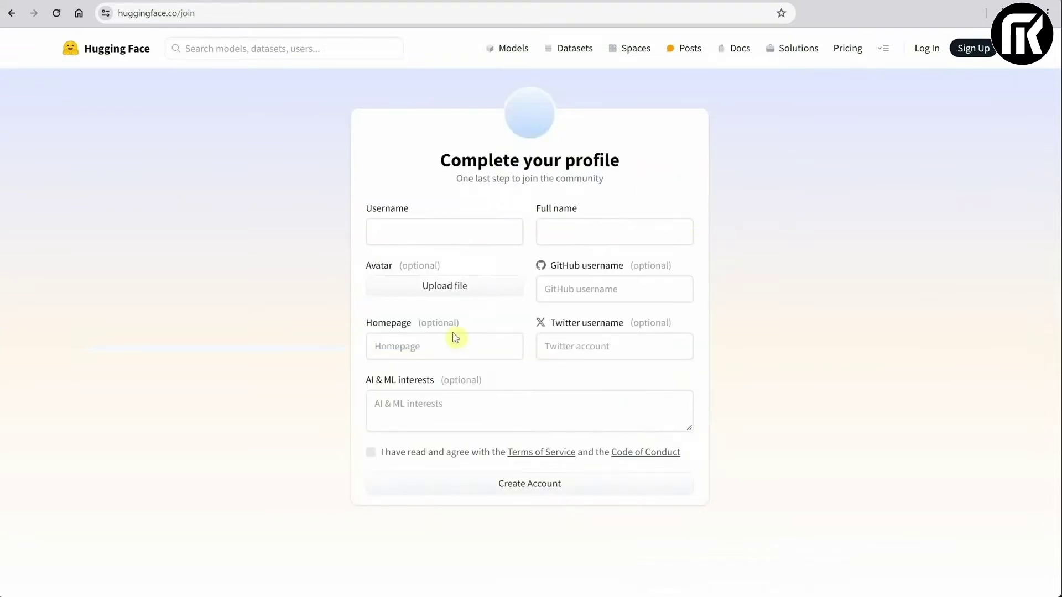
left_click(370, 451)
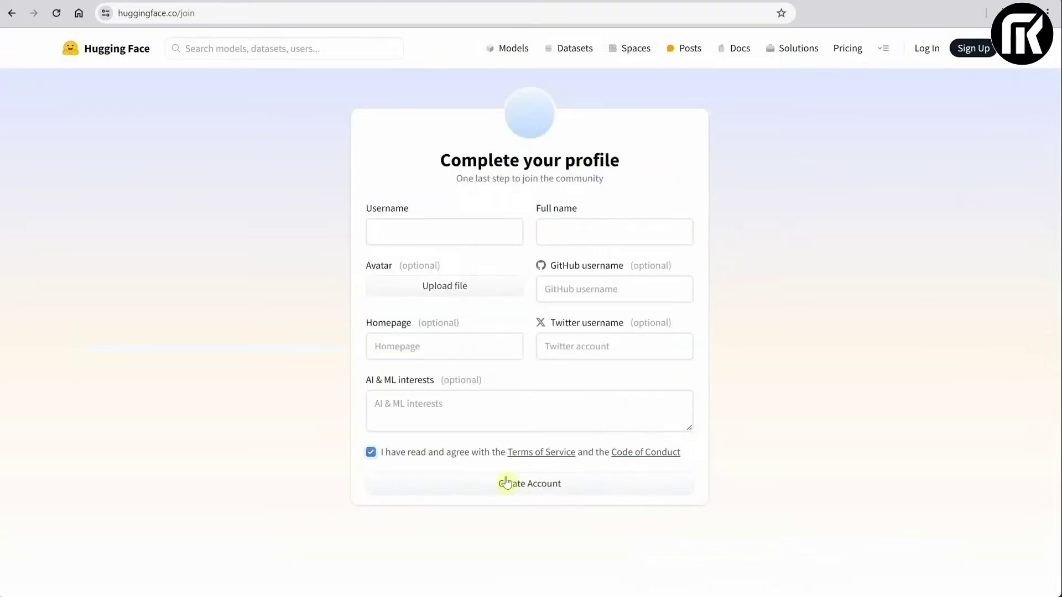
left_click(558, 491)
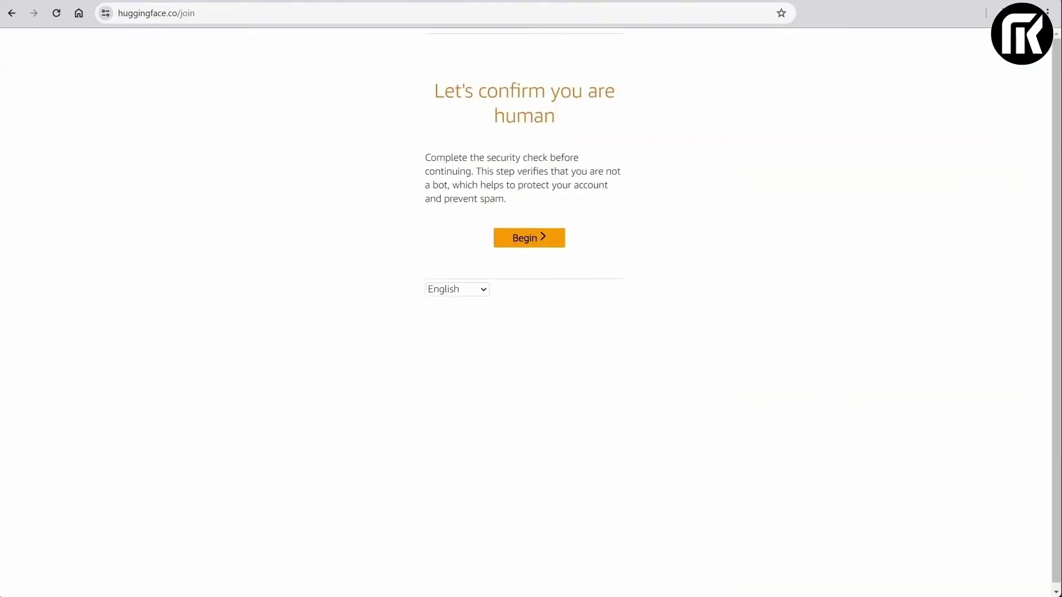
Solve the car-path verification puzzle and scroll back to the model's access form.
left_click(525, 239)
left_click(584, 241)
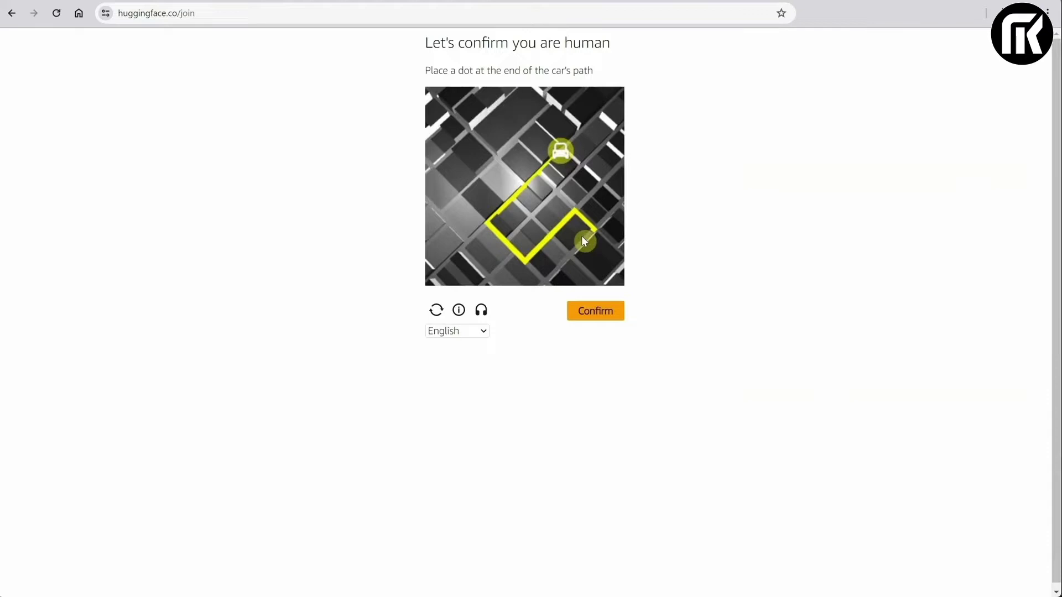
left_click(598, 237)
left_click(601, 312)
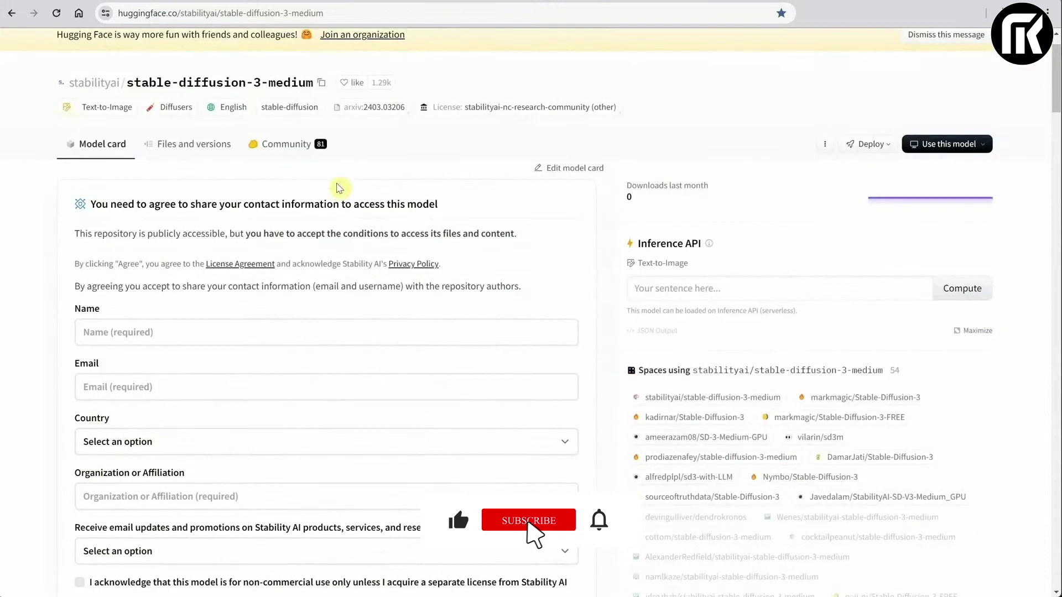
scroll(338, 183, "down", 1)
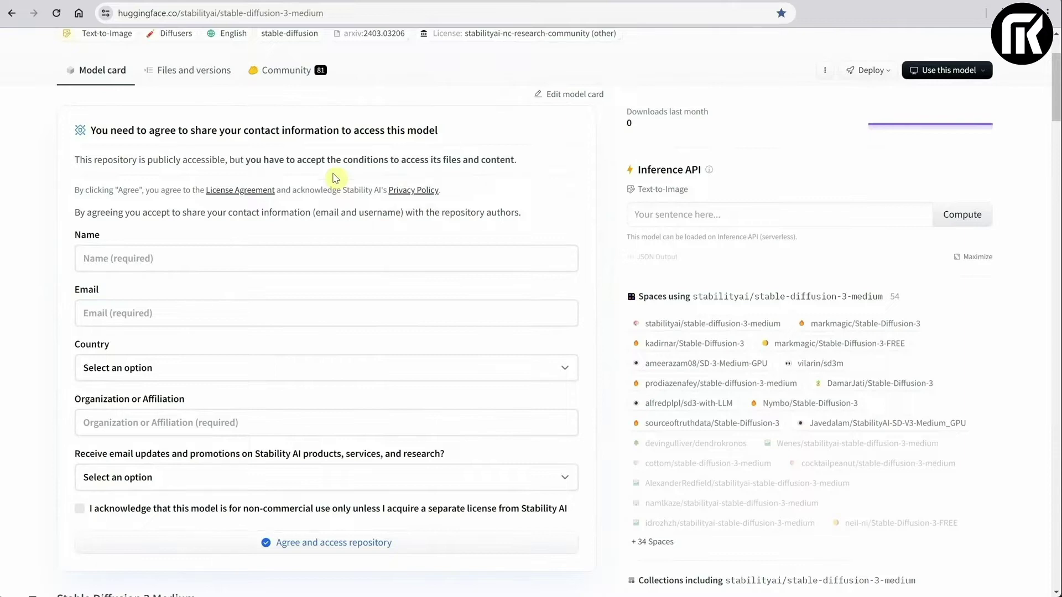
Set promotional e-mail updates to No and agree to the stable-diffusion-3-medium access conditions.
left_click(304, 477)
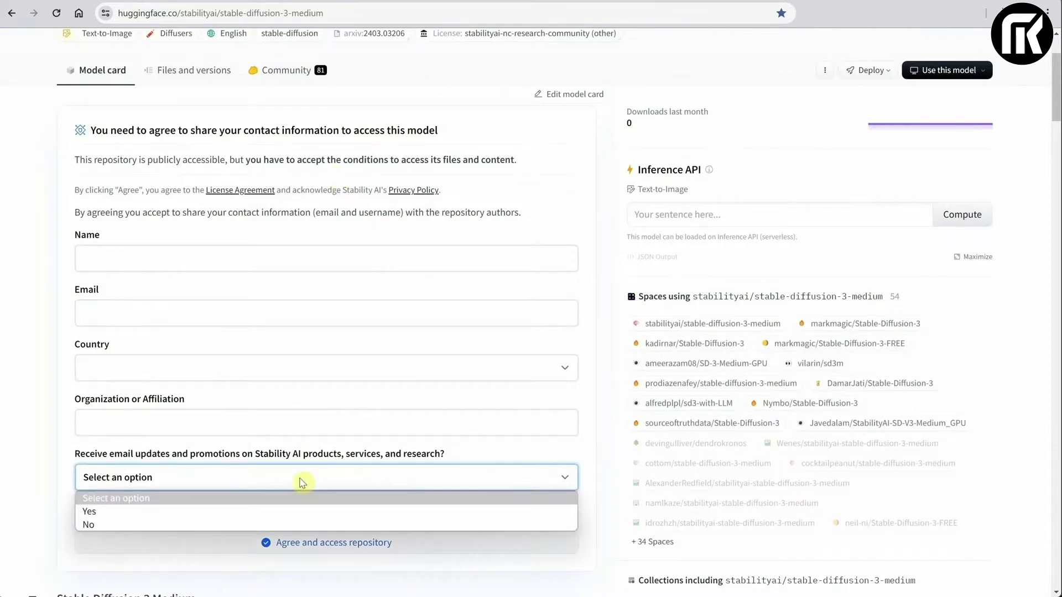
left_click(254, 523)
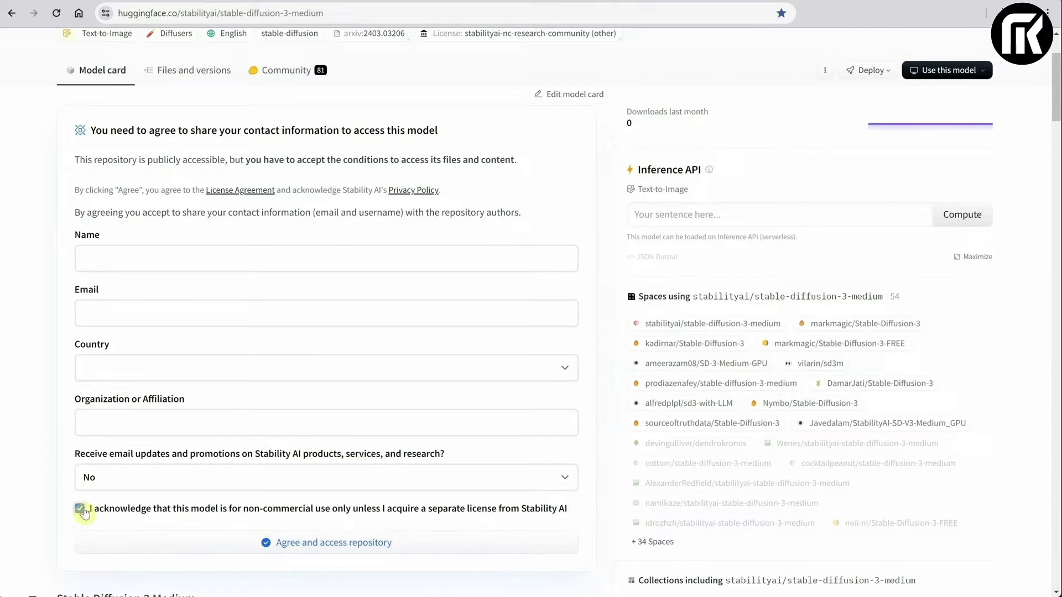
left_click(276, 547)
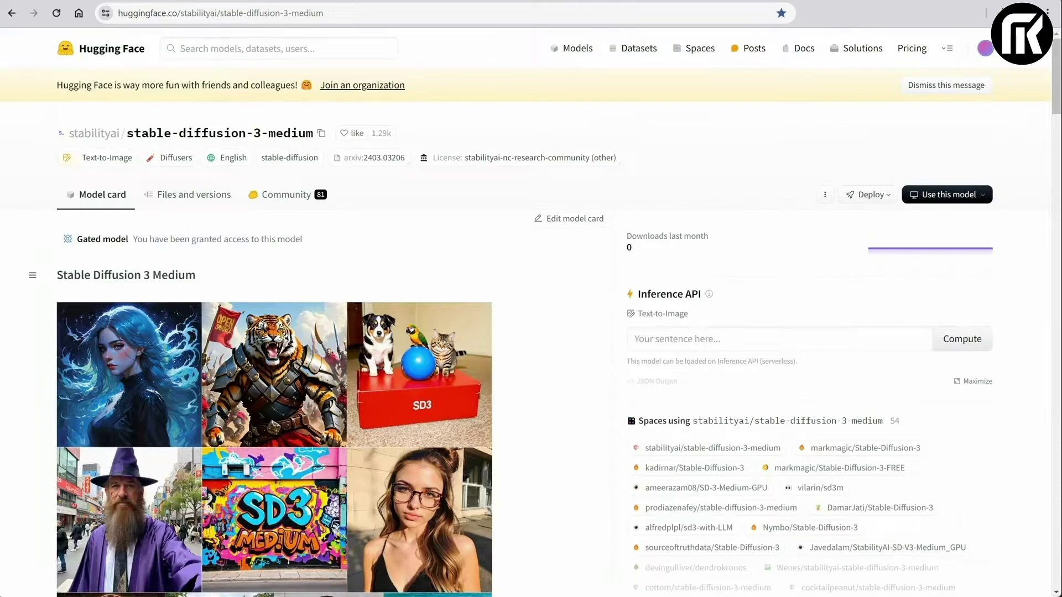
Save sd3_medium.safetensors and sd3_medium_incl_clips.safetensors into ComfyUI_windows_portable\ComfyUI\models\checkpoints.
left_click(180, 201)
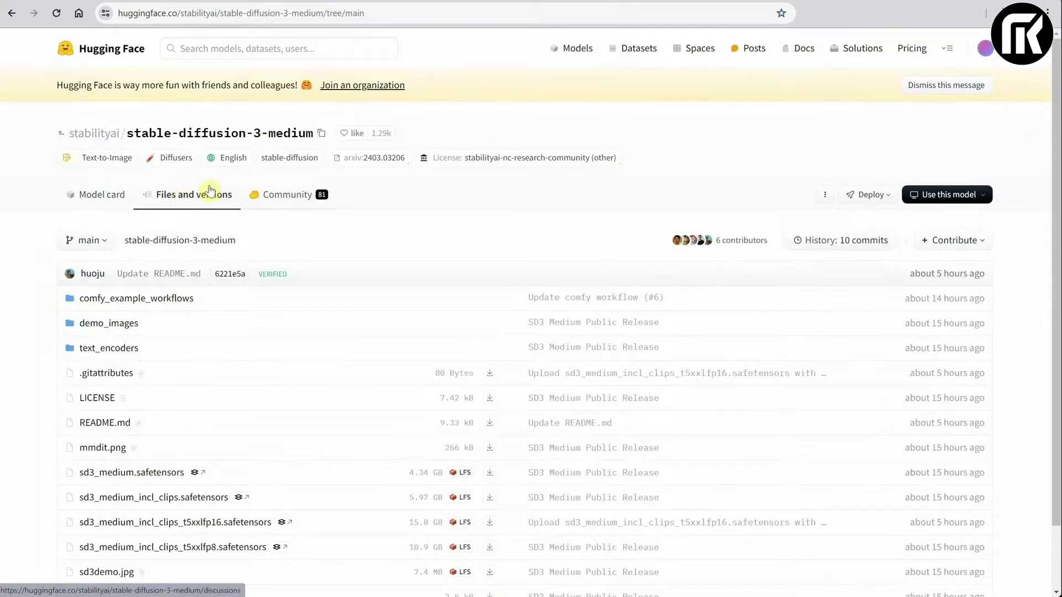
scroll(465, 196, "down", 1)
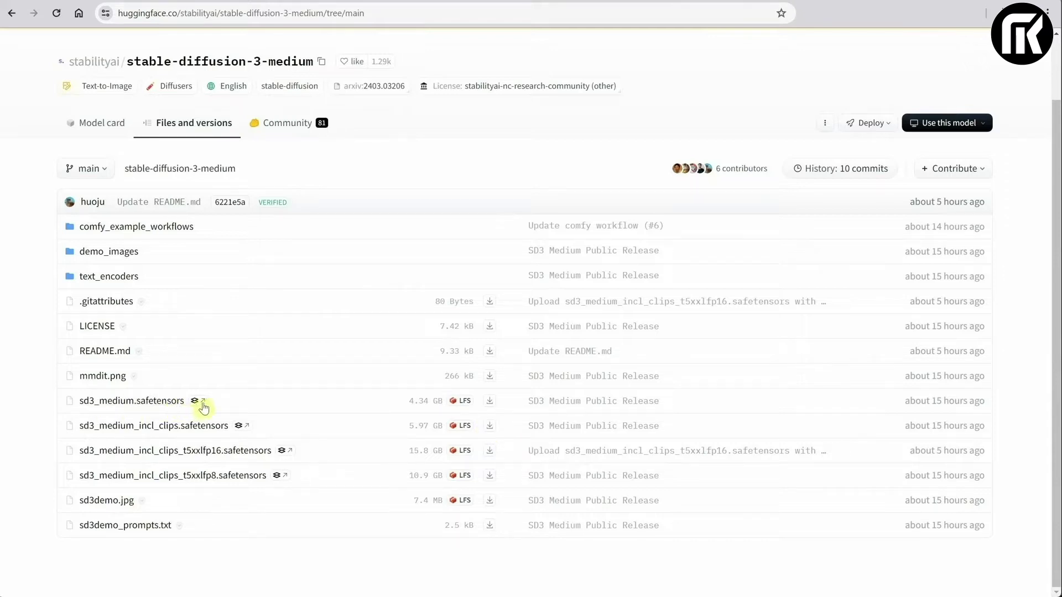
left_click(489, 407)
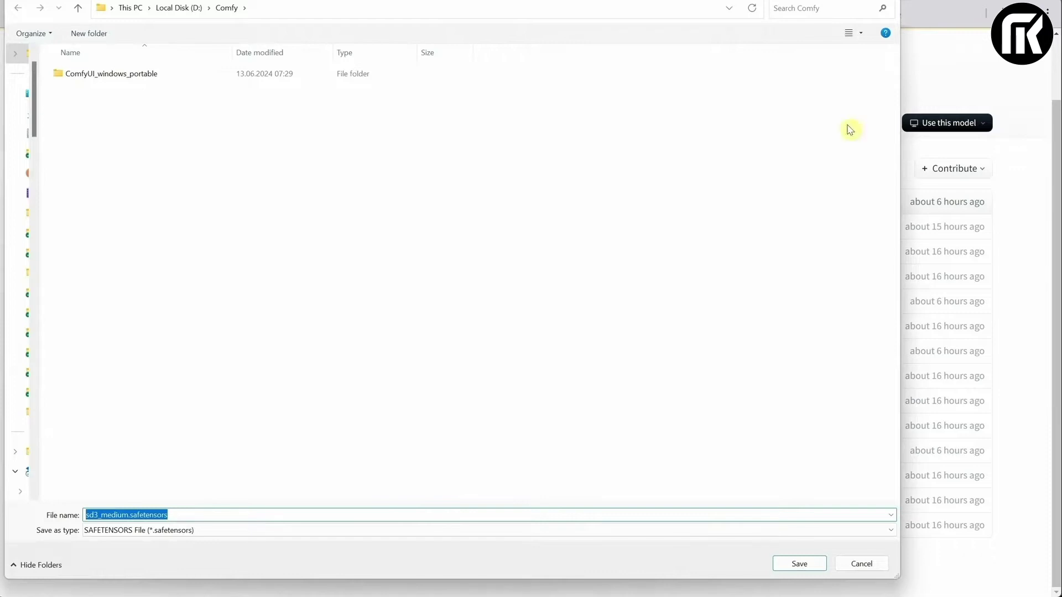
double_click(169, 78)
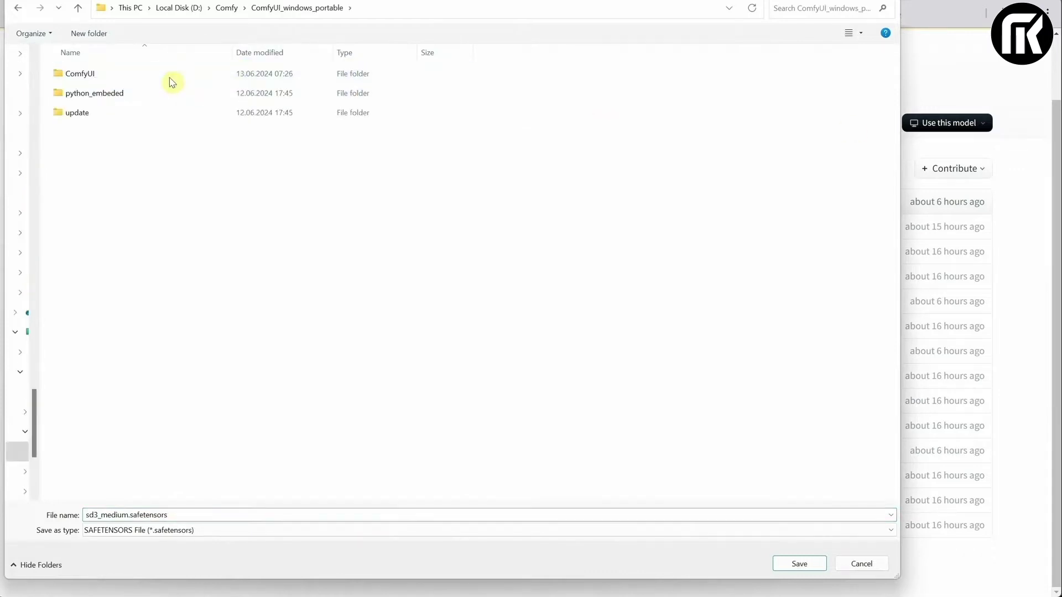
double_click(102, 75)
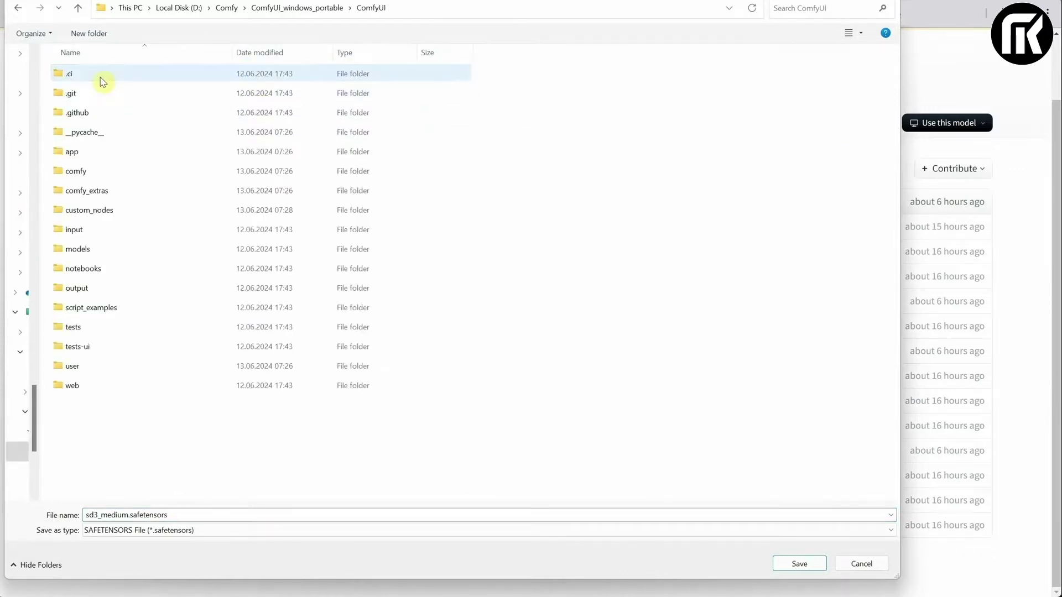
double_click(101, 249)
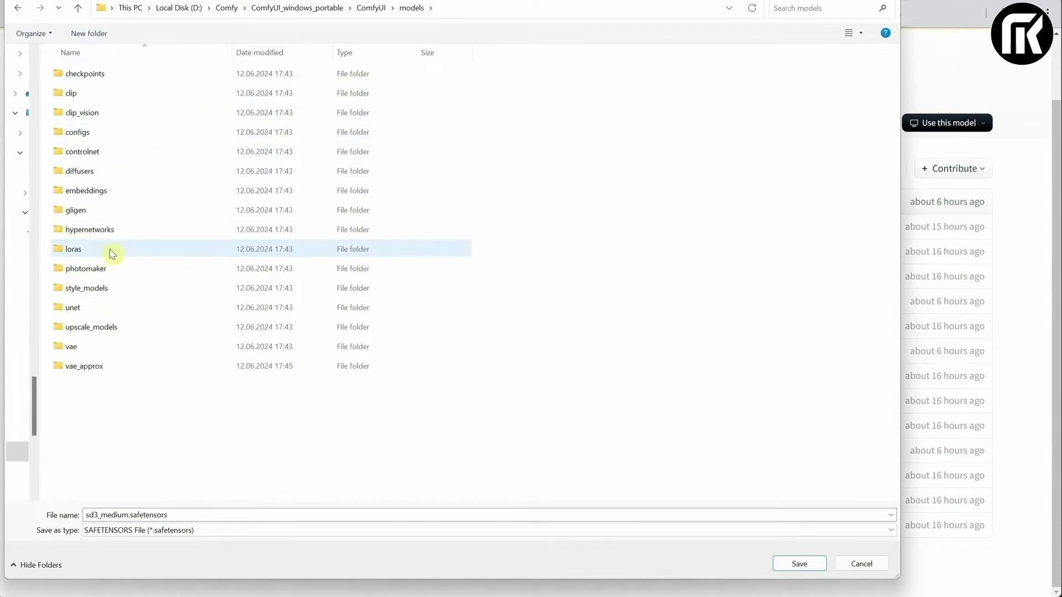
left_click(113, 77)
double_click(113, 77)
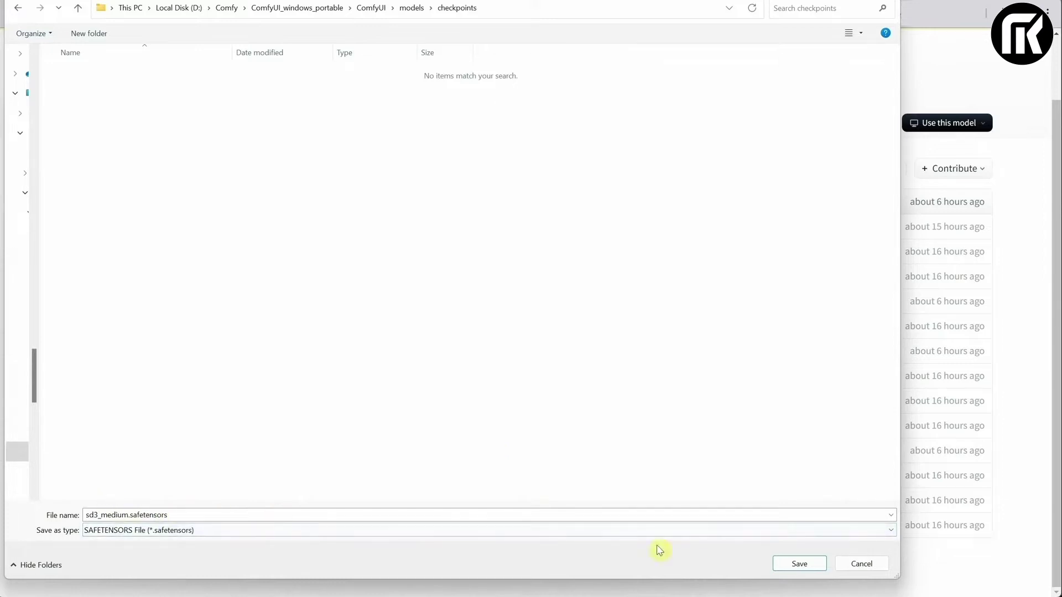
left_click(801, 563)
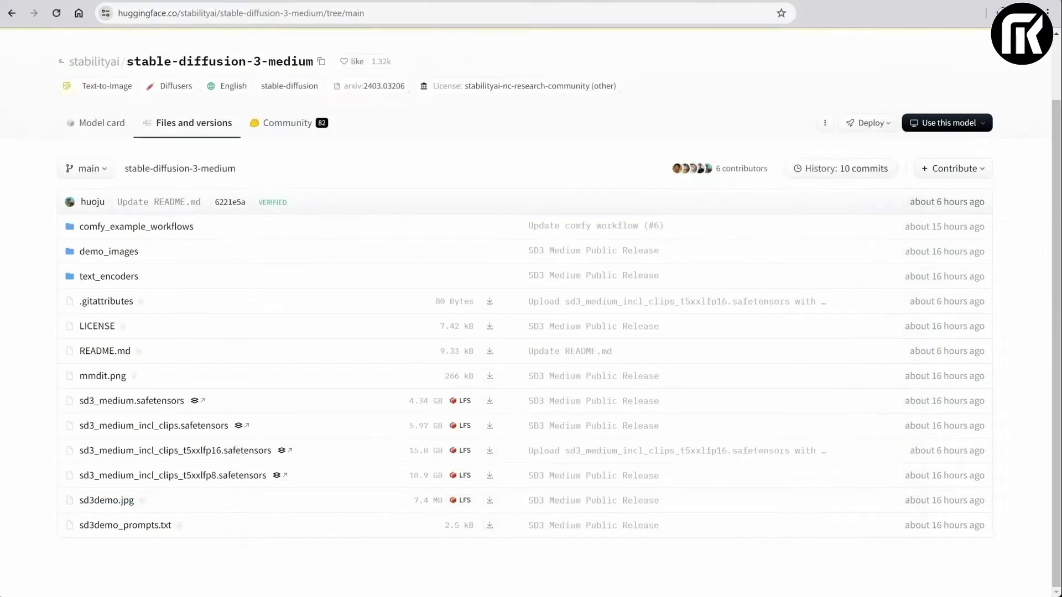
left_click(490, 426)
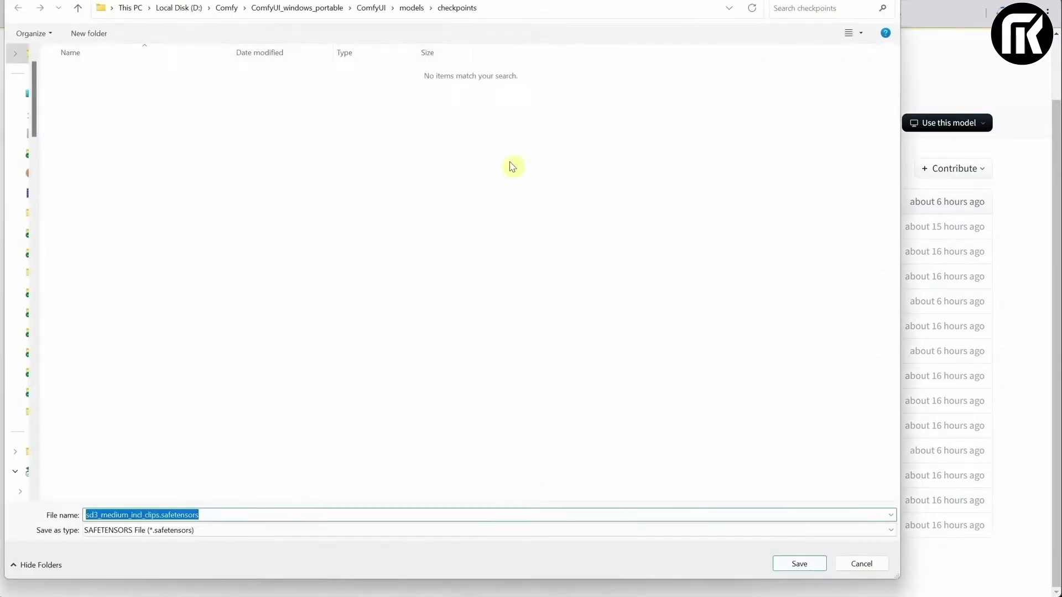
left_click(803, 566)
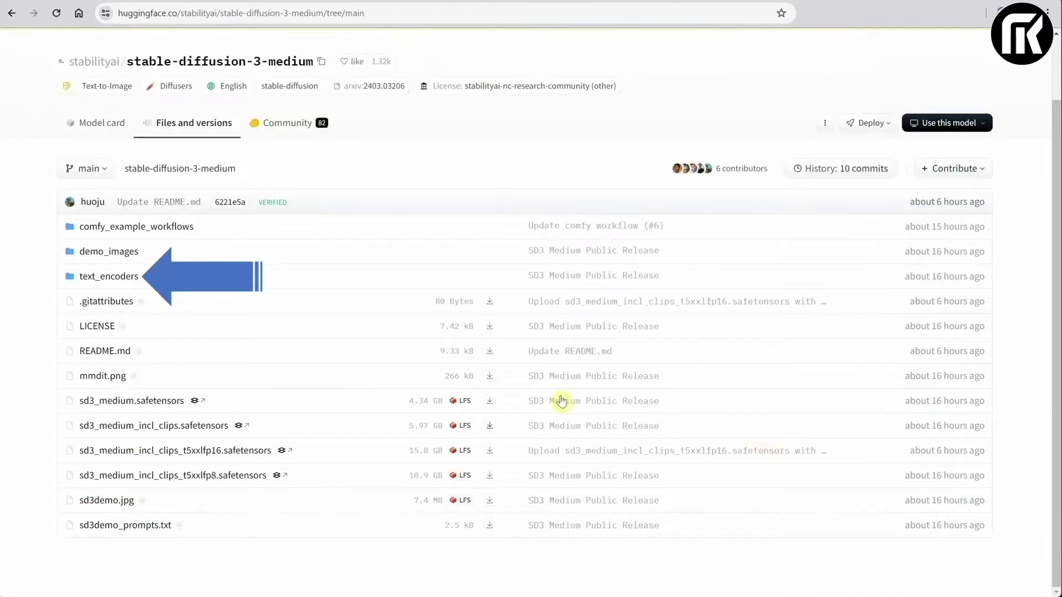
Download clip_g.safetensors from text_encoders into the ComfyUI models\clip folder.
left_click(135, 276)
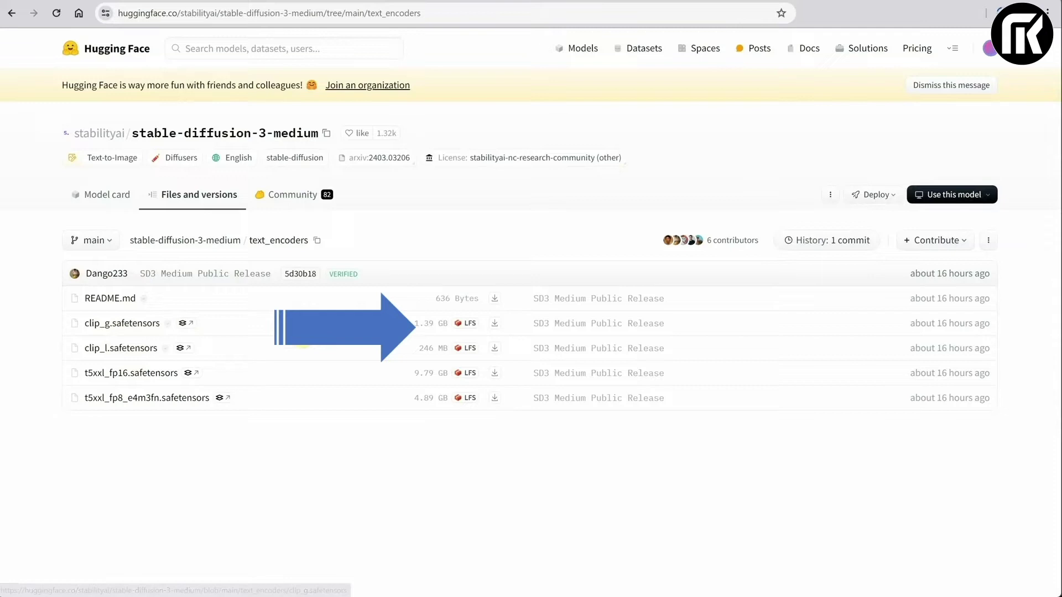
left_click(496, 327)
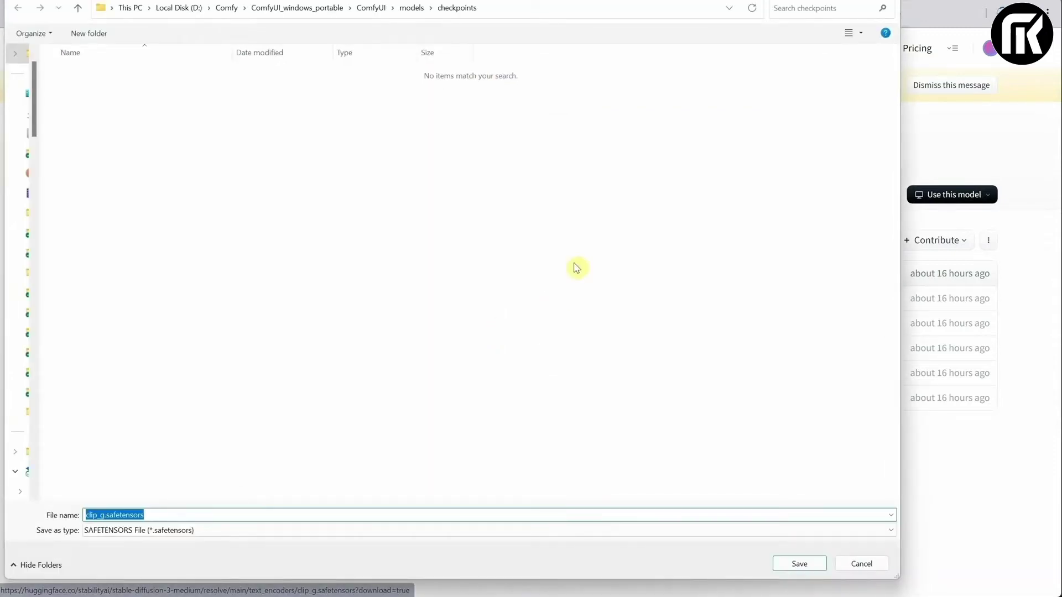
left_click(412, 9)
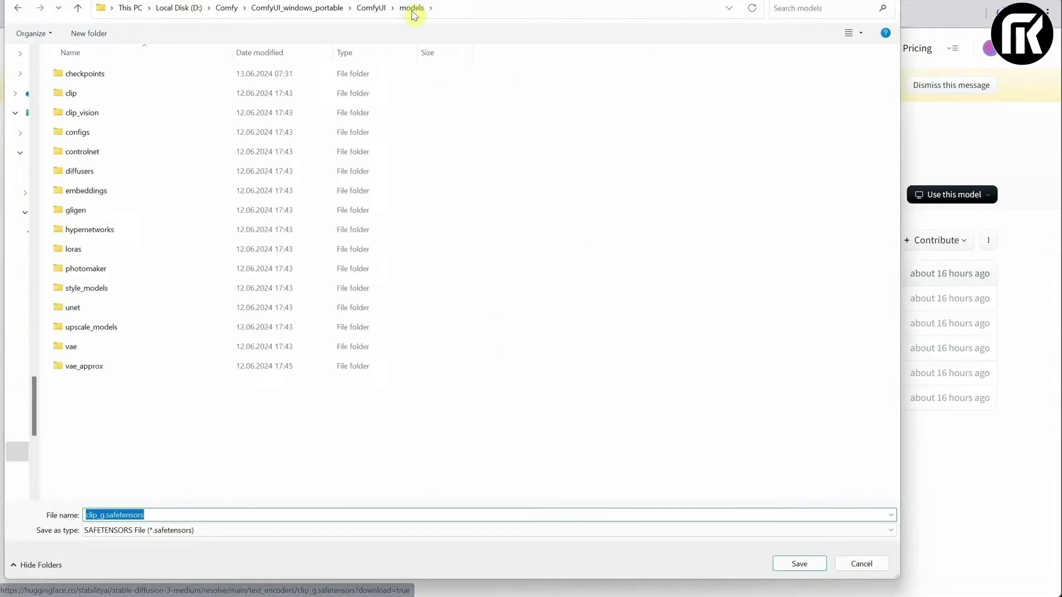
double_click(113, 94)
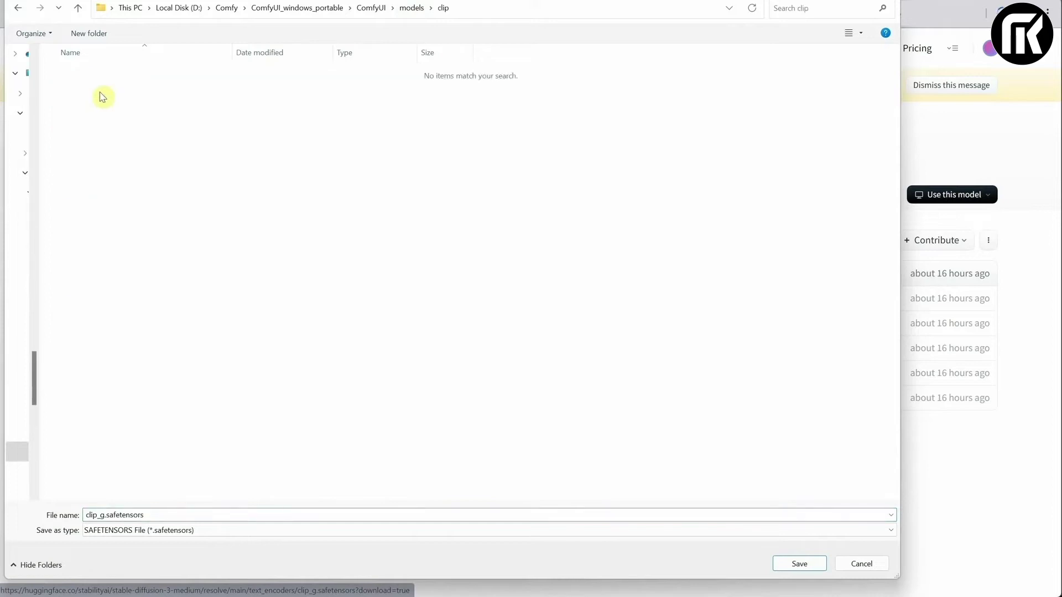
left_click(799, 564)
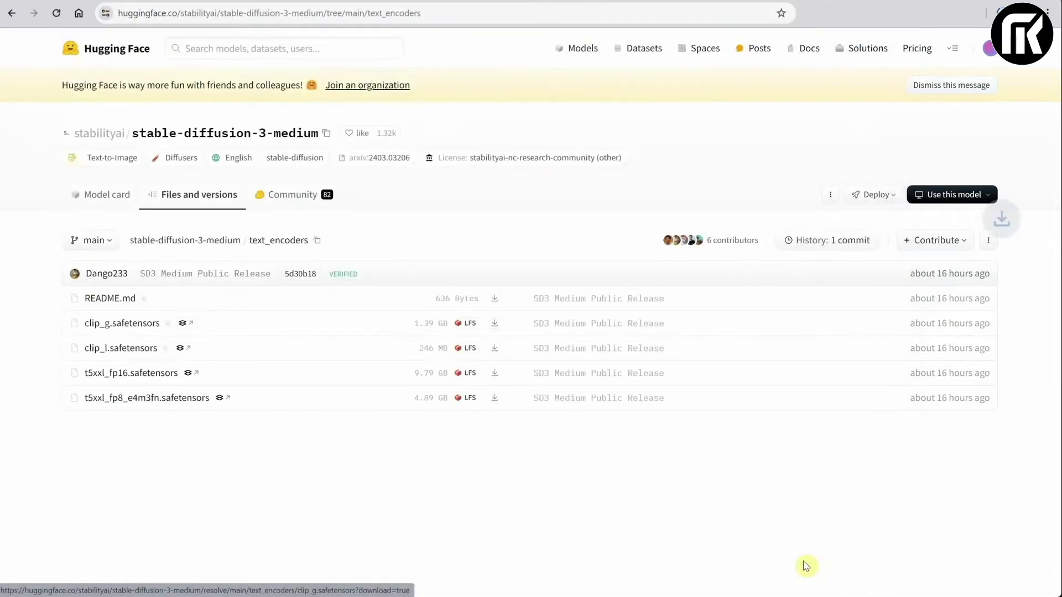
Save clip_l and t5xxl_fp8_e4m3fn into the clip folder, then open comfy_example_workflows.
left_click(498, 353)
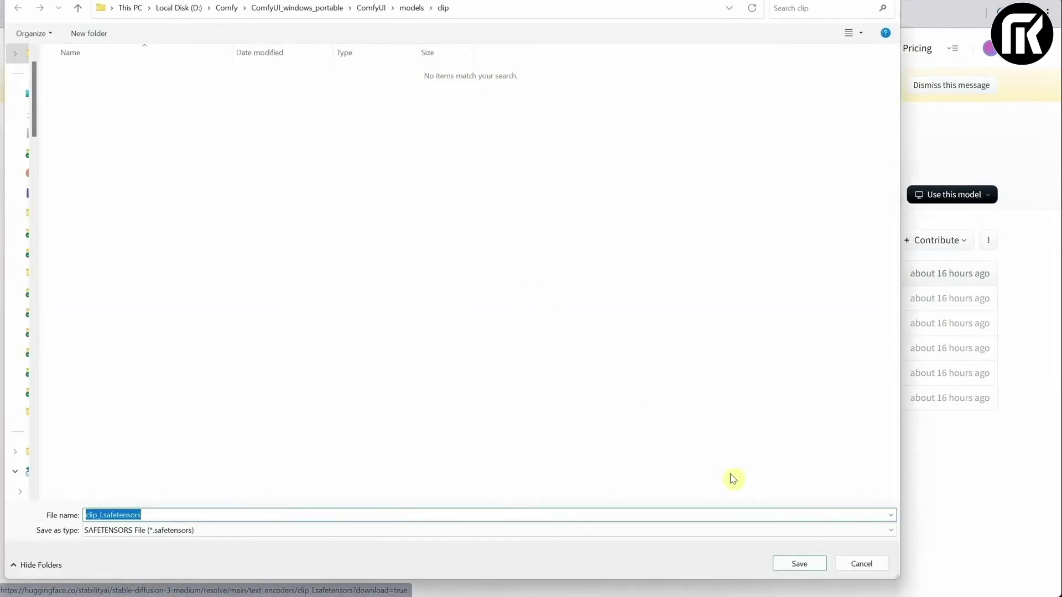
left_click(798, 563)
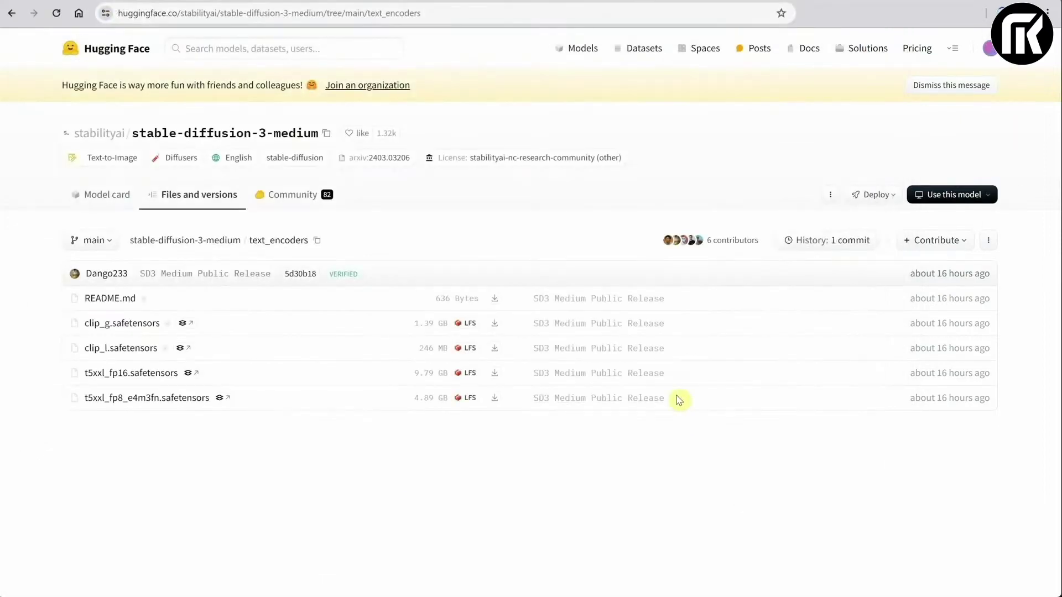
left_click(496, 399)
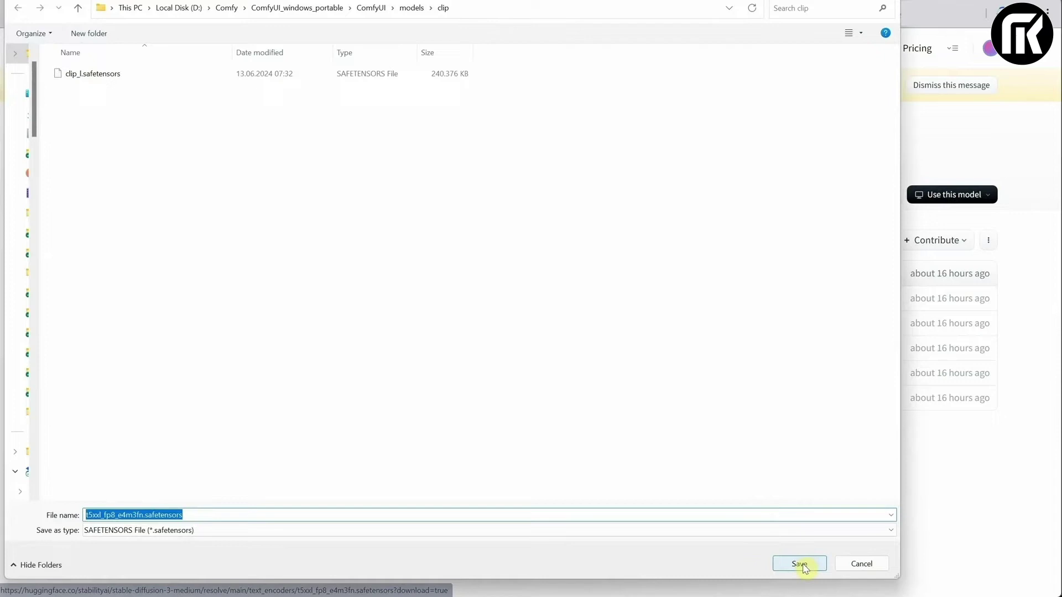
left_click(801, 563)
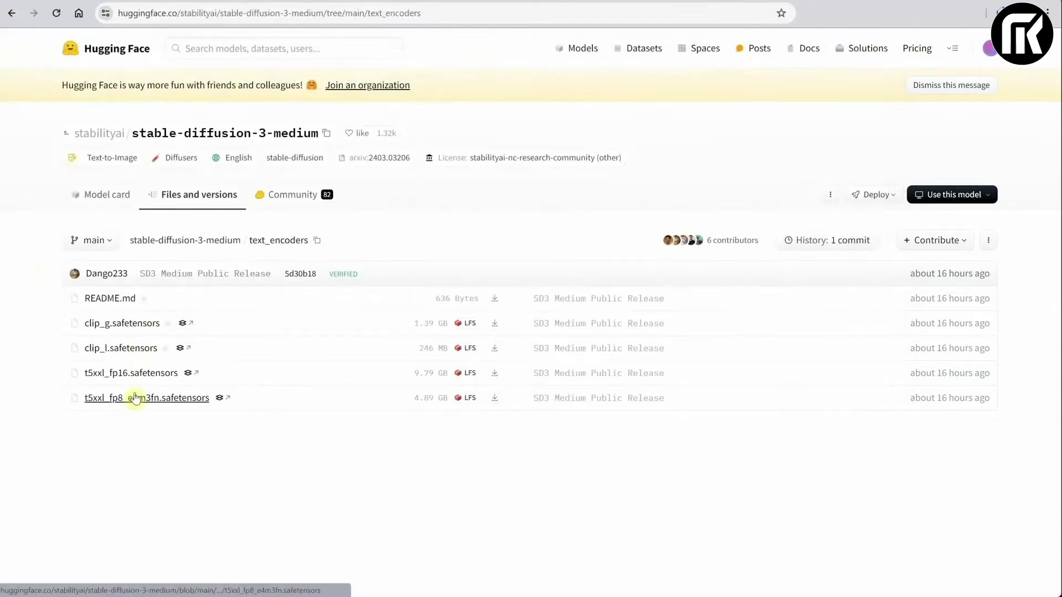
left_click(161, 240)
left_click(166, 228)
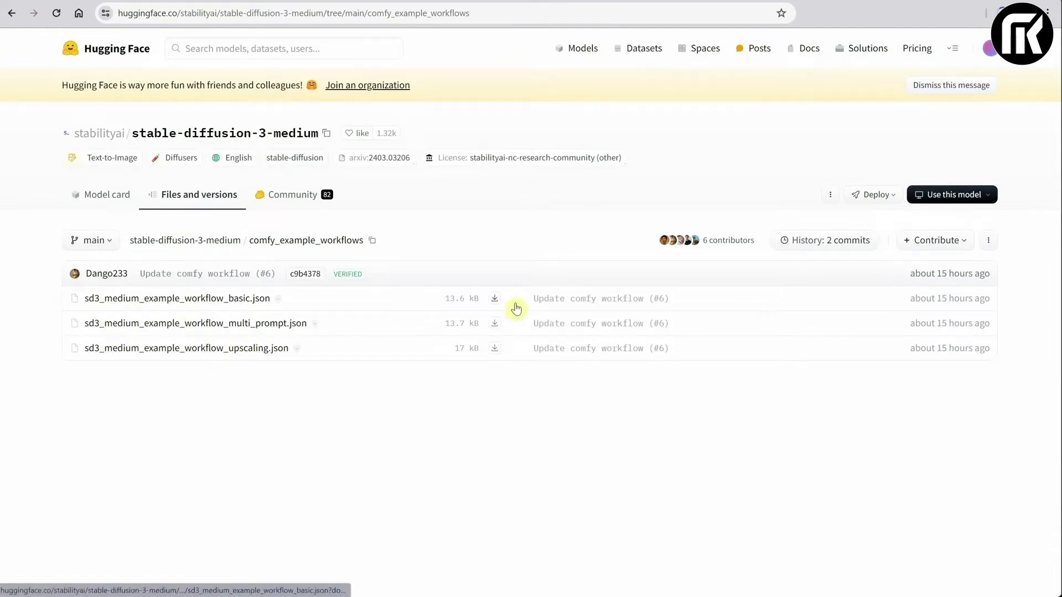
Save sd3_medium_example_workflow_basic.json into a newly created Workflows folder under Comfy.
left_click(494, 303)
left_click(301, 9)
left_click(232, 8)
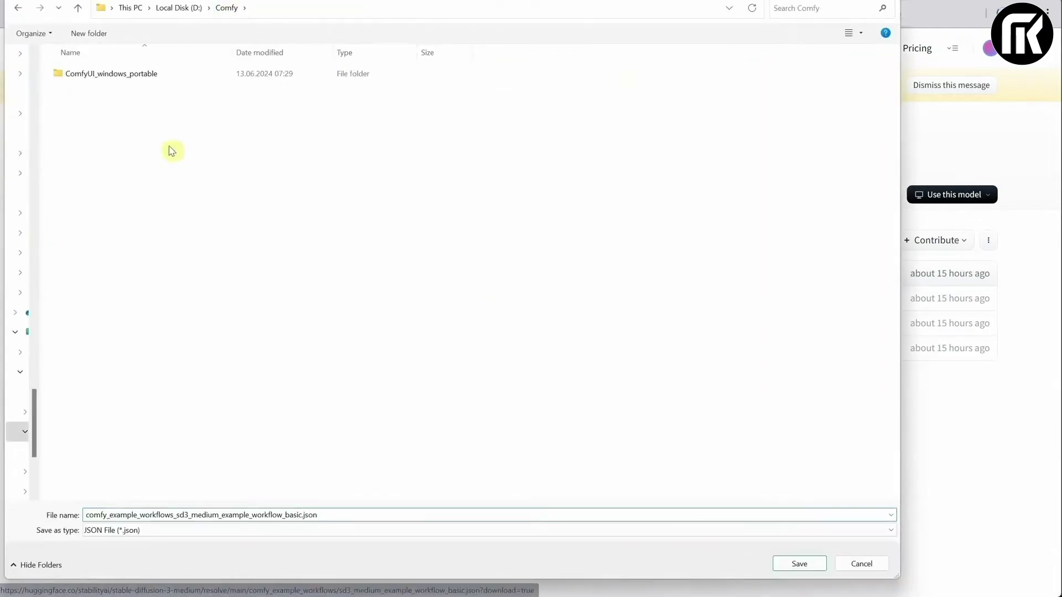
right_click(170, 149)
mouse_move(221, 360)
left_click(346, 362)
type("Workflows")
key("Return")
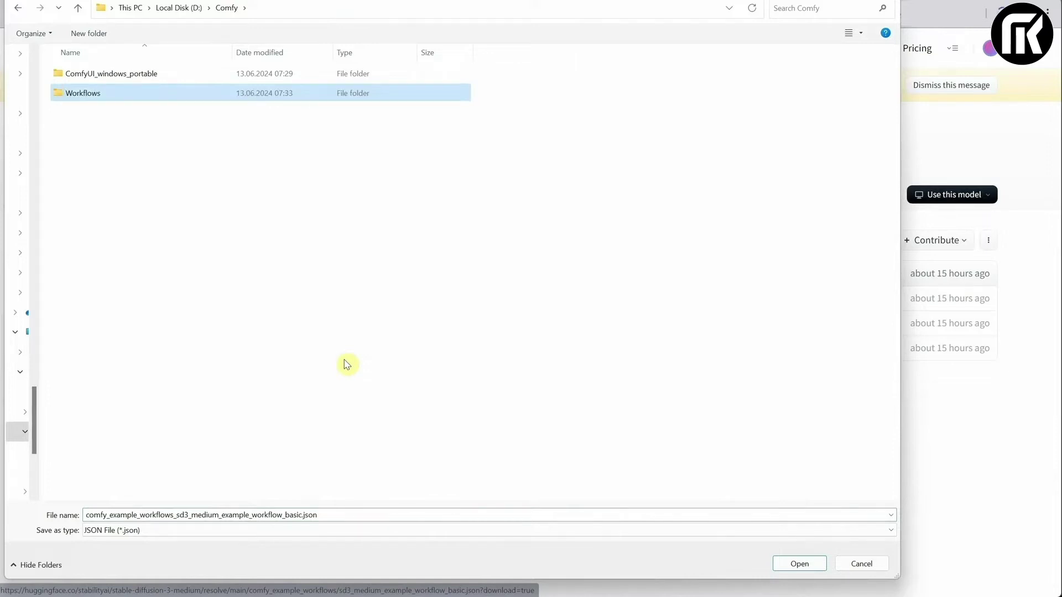
key("Return")
key("Return")
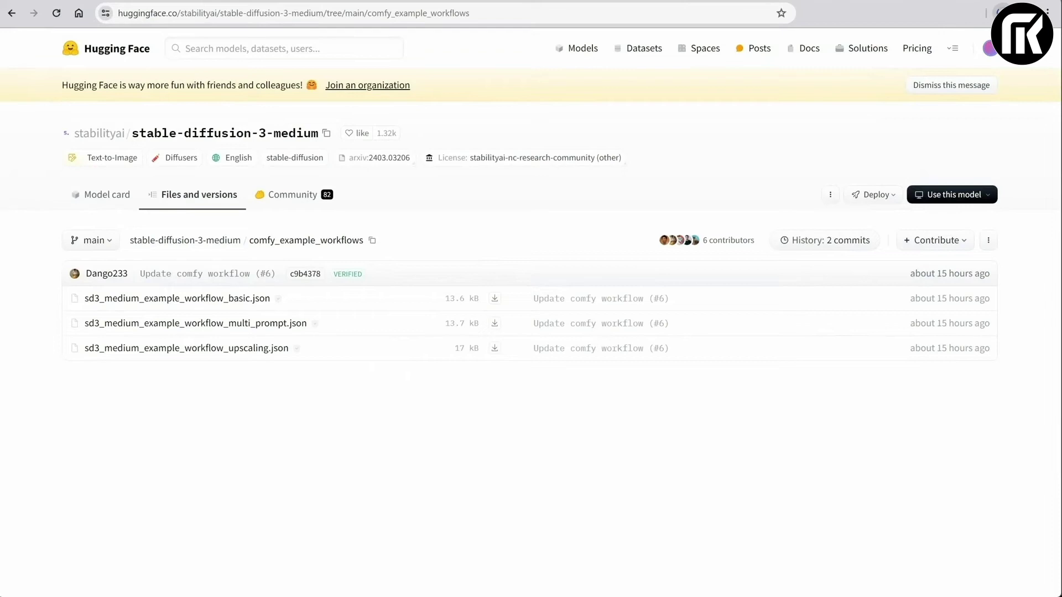
left_click(1001, 12)
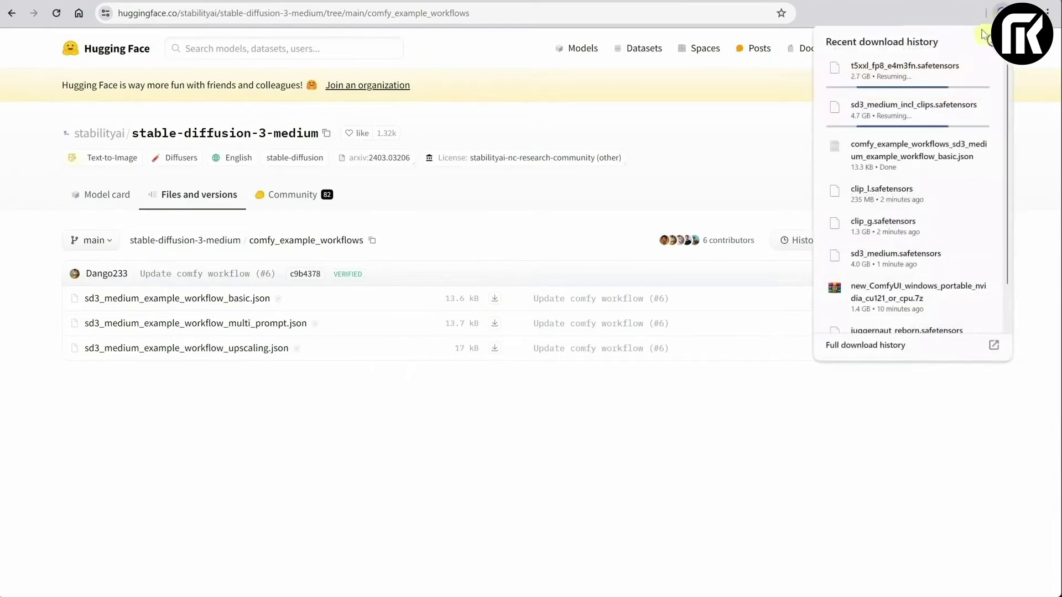
Open sd3demo_prompts.txt from the repository root to read the demo prompts.
left_click(11, 15)
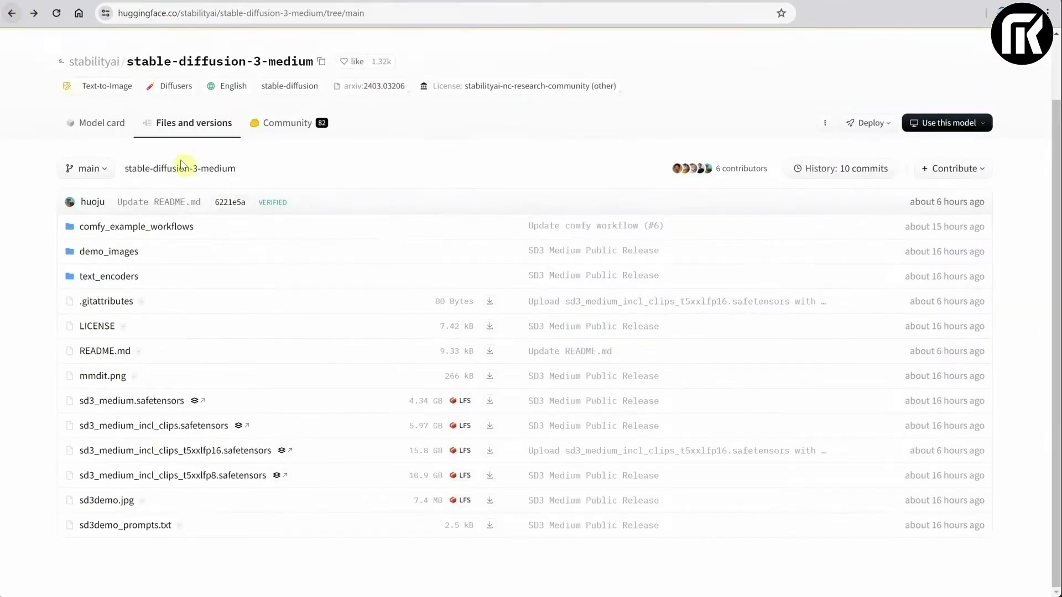
left_click(123, 524)
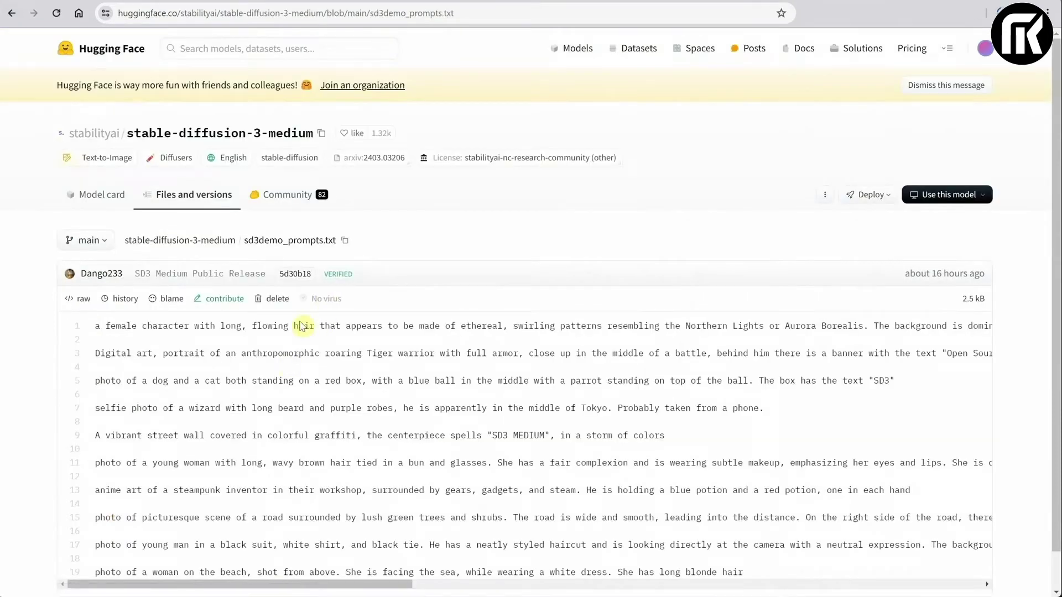
scroll(299, 338, "down", 1)
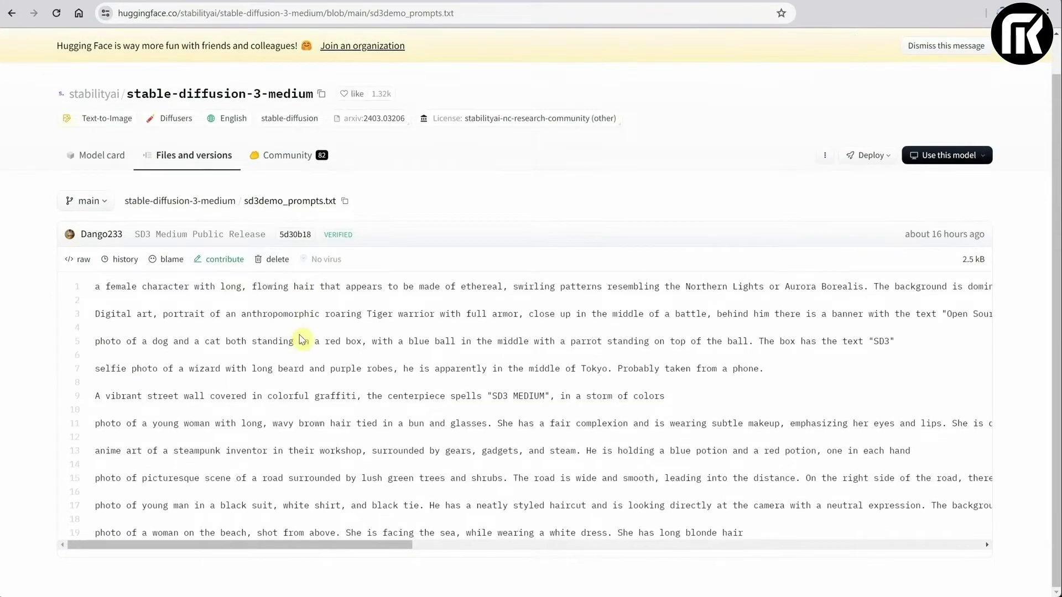
left_click_drag(233, 546, 246, 545)
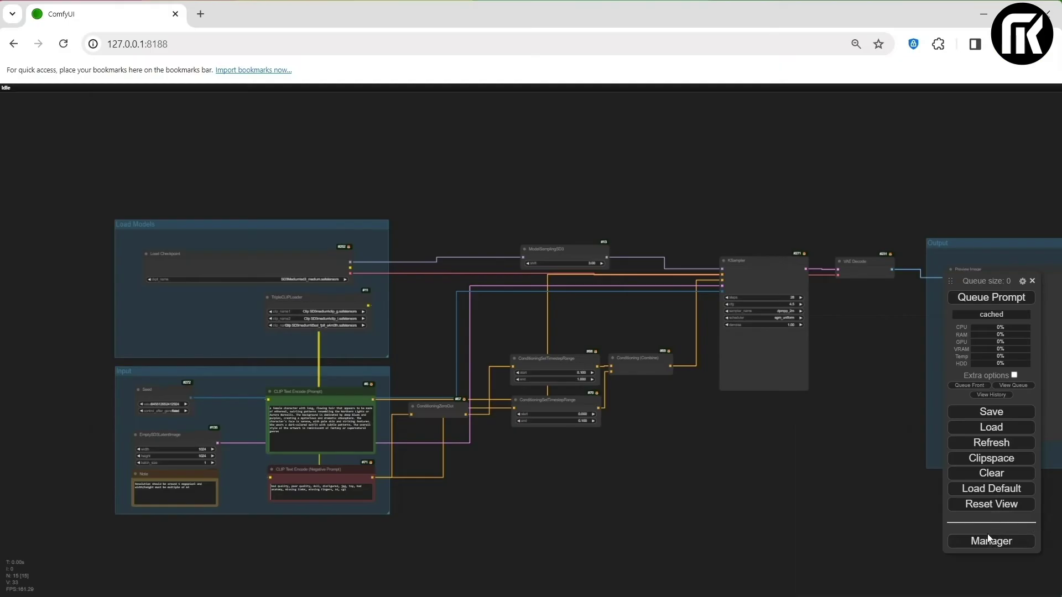
Restart the ComfyUI server from the Manager menu and reload the page.
left_click(990, 540)
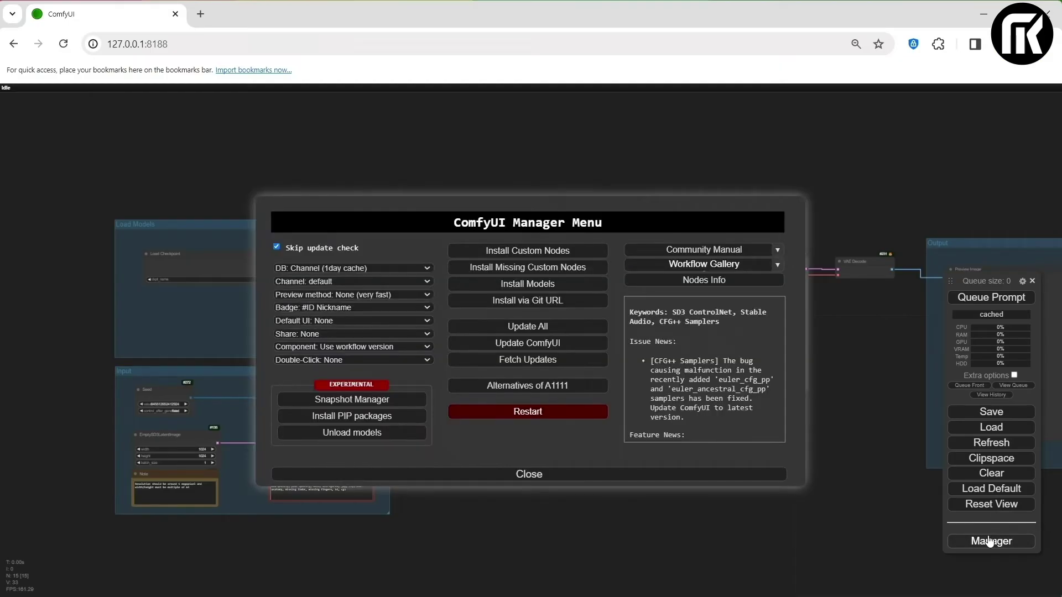
left_click(521, 414)
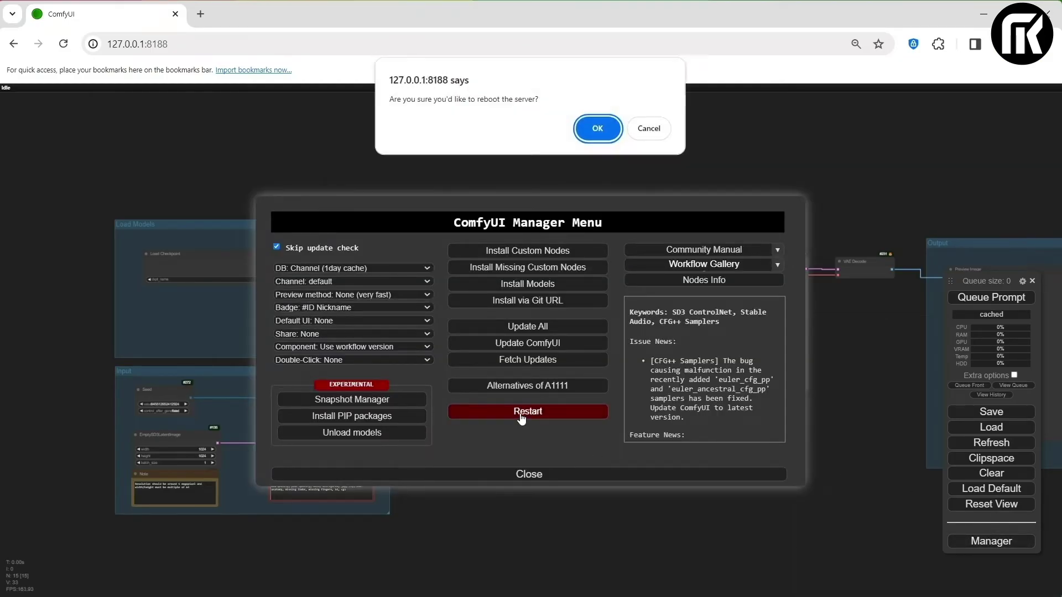
left_click(598, 130)
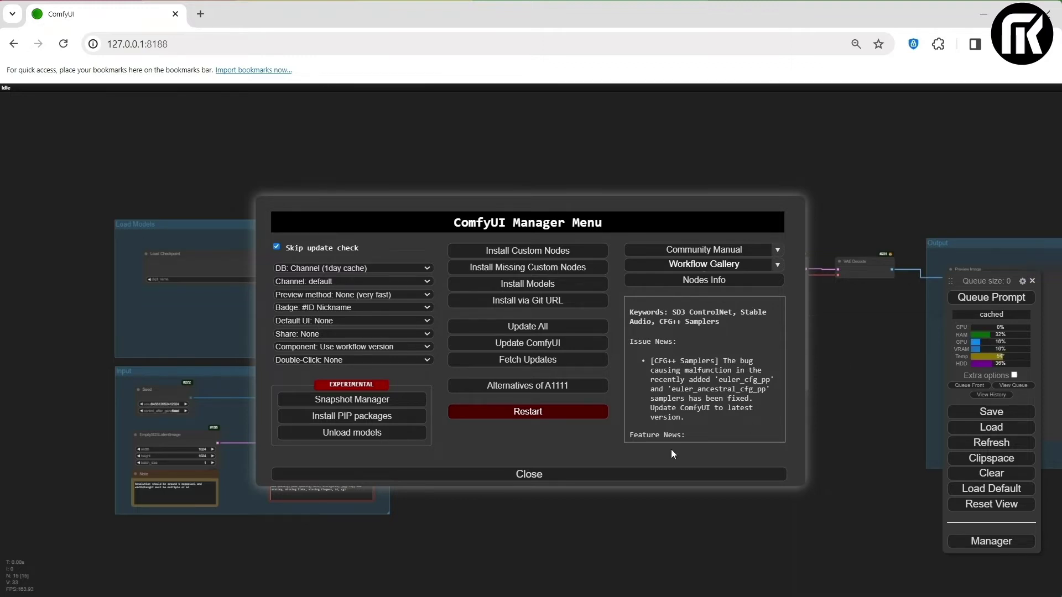
left_click(597, 477)
left_click(63, 43)
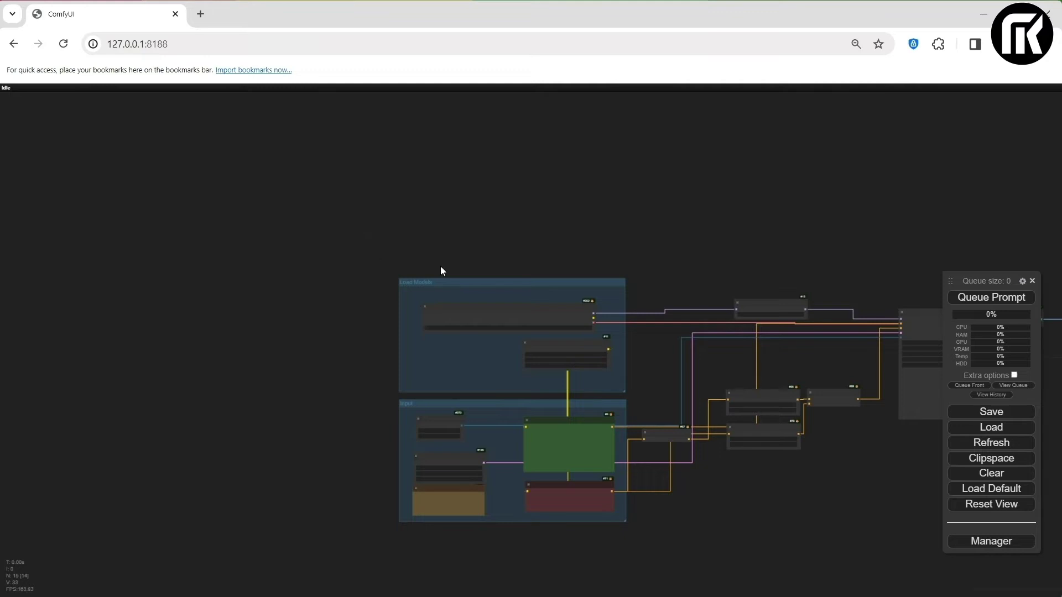
Set the Load Checkpoint node's ckpt_name to sd3_medium.safetensors.
left_click_drag(654, 252, 511, 205)
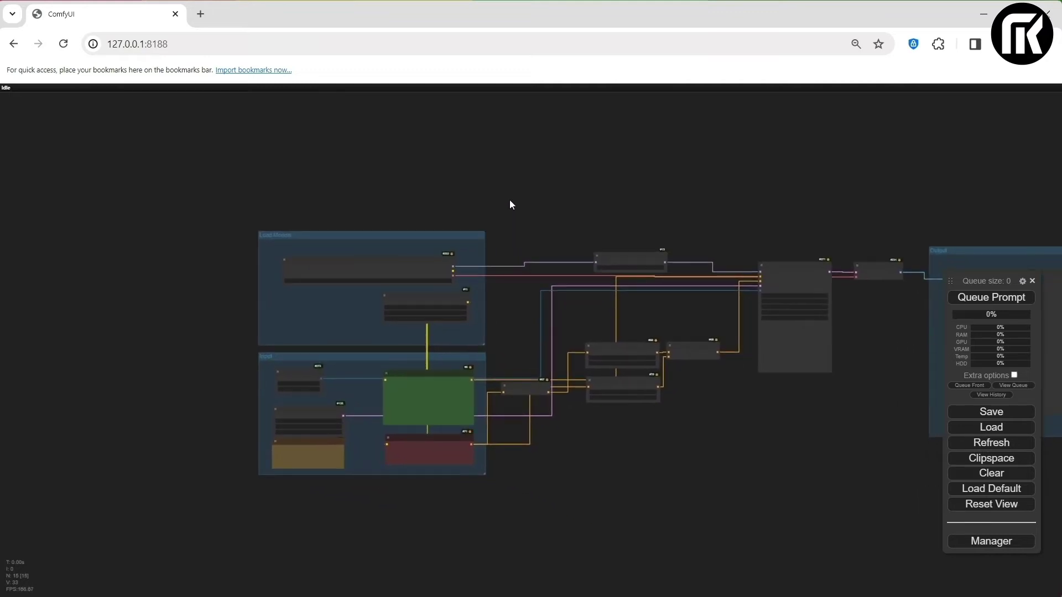
scroll(361, 216, "up", 3)
scroll(363, 220, "up", 2)
left_click_drag(486, 265, 367, 154)
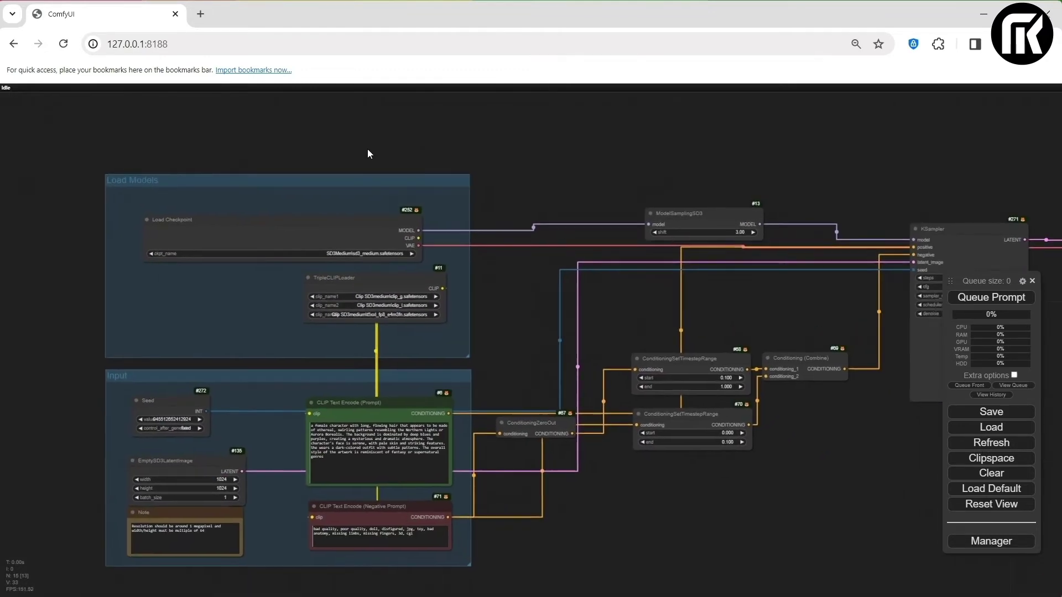
scroll(339, 212, "up", 1)
scroll(339, 212, "up", 3)
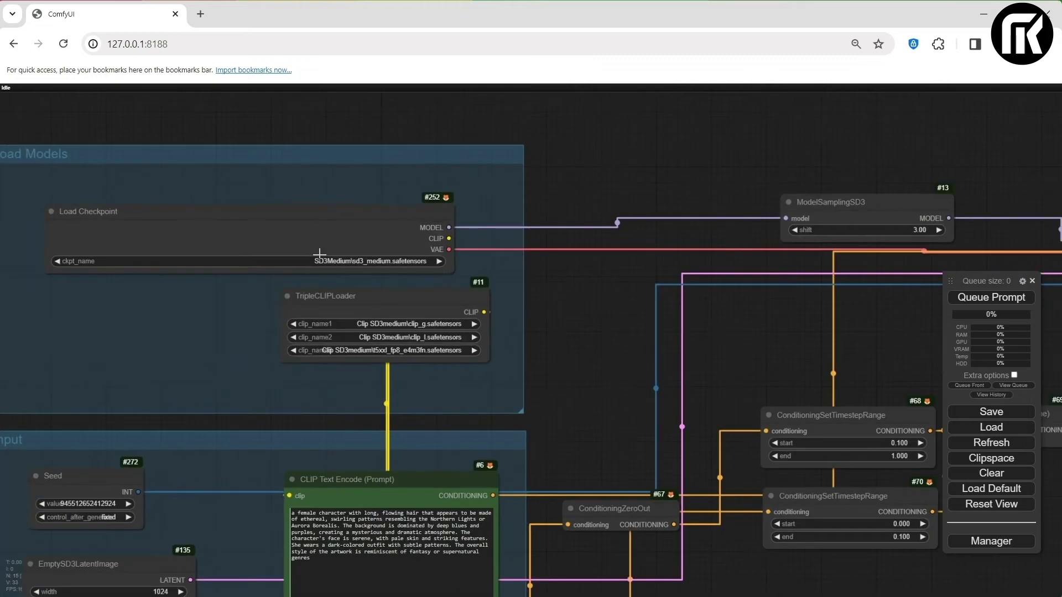
left_click(352, 262)
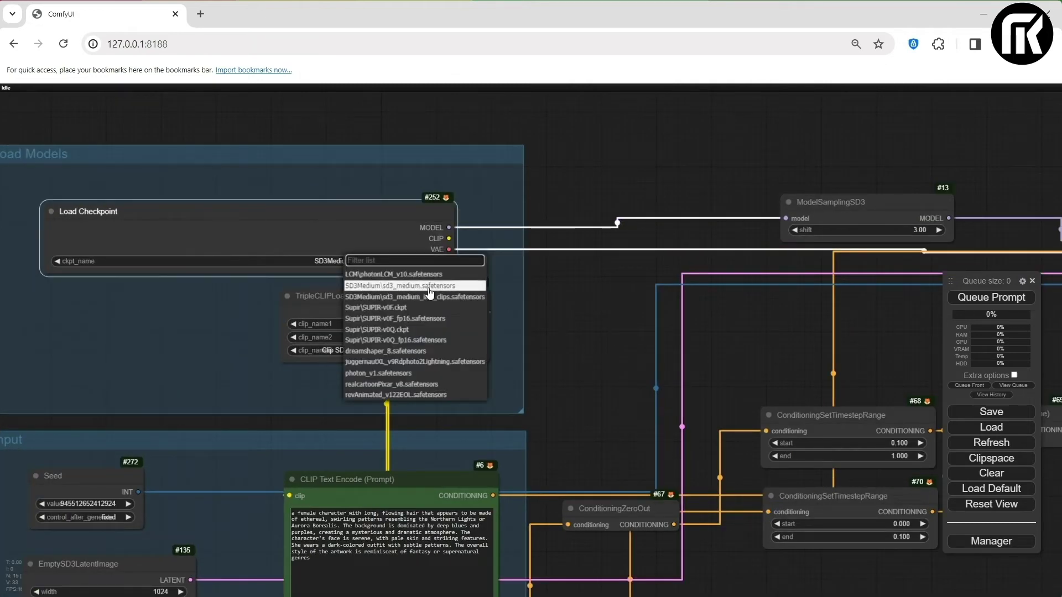
left_click(631, 160)
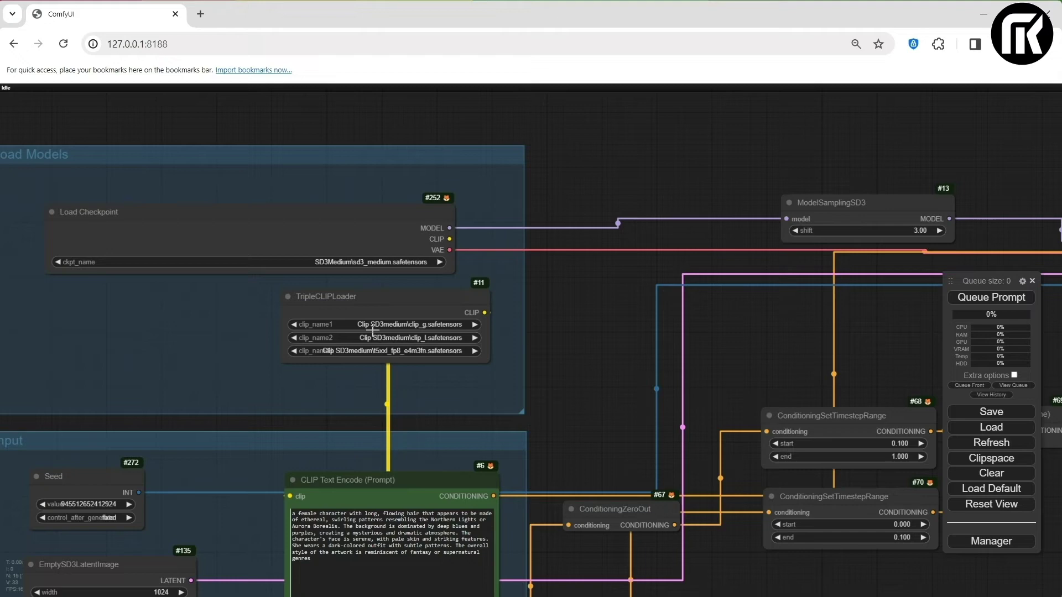
Zoom out to see the whole workflow, from KSampler to the Output group.
scroll(603, 311, "down", 3)
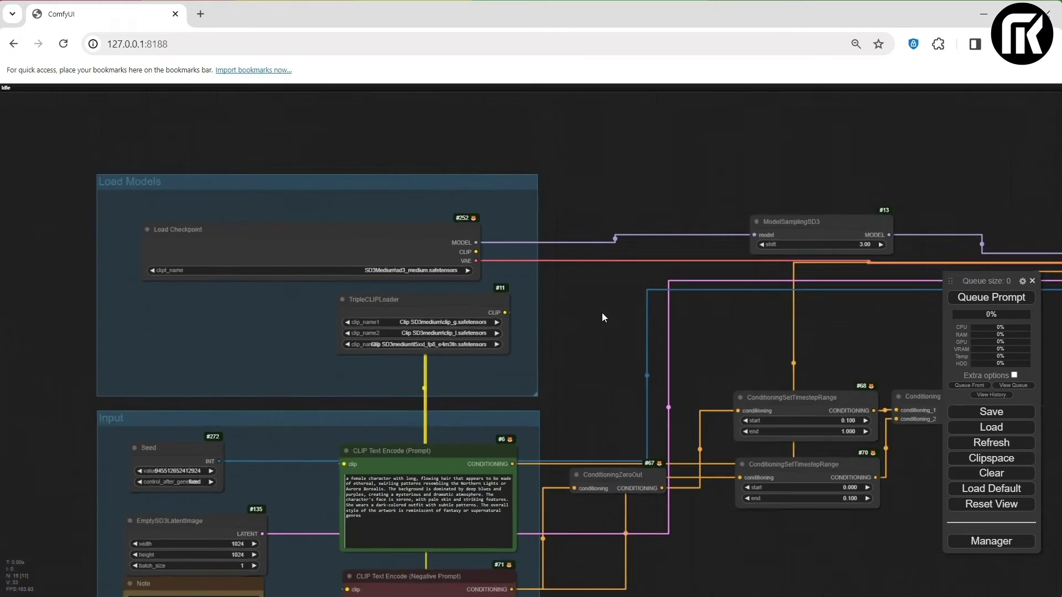
left_click_drag(601, 313, 574, 260)
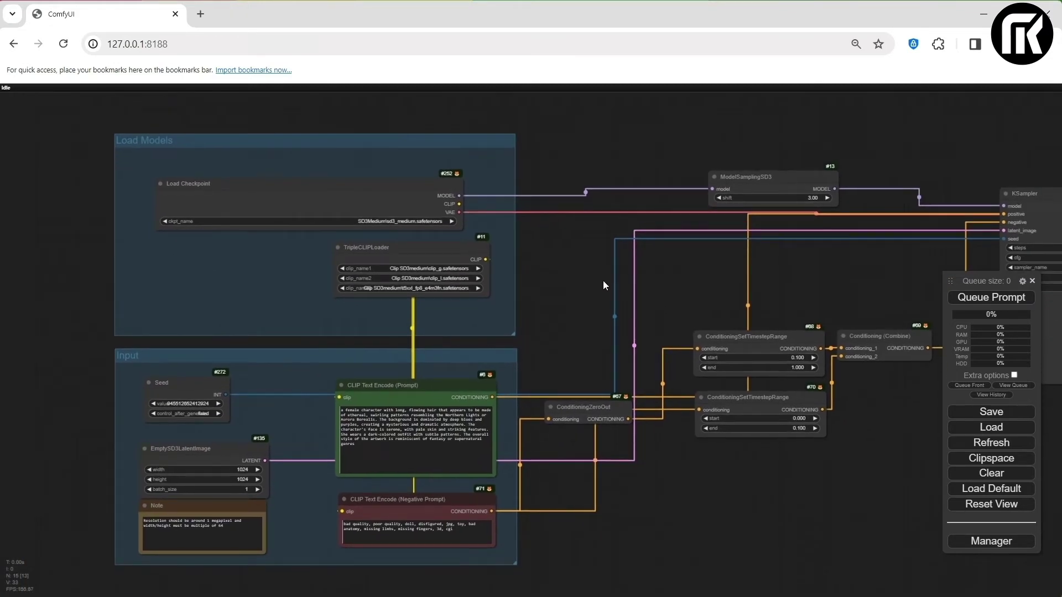
scroll(774, 309, "down", 6)
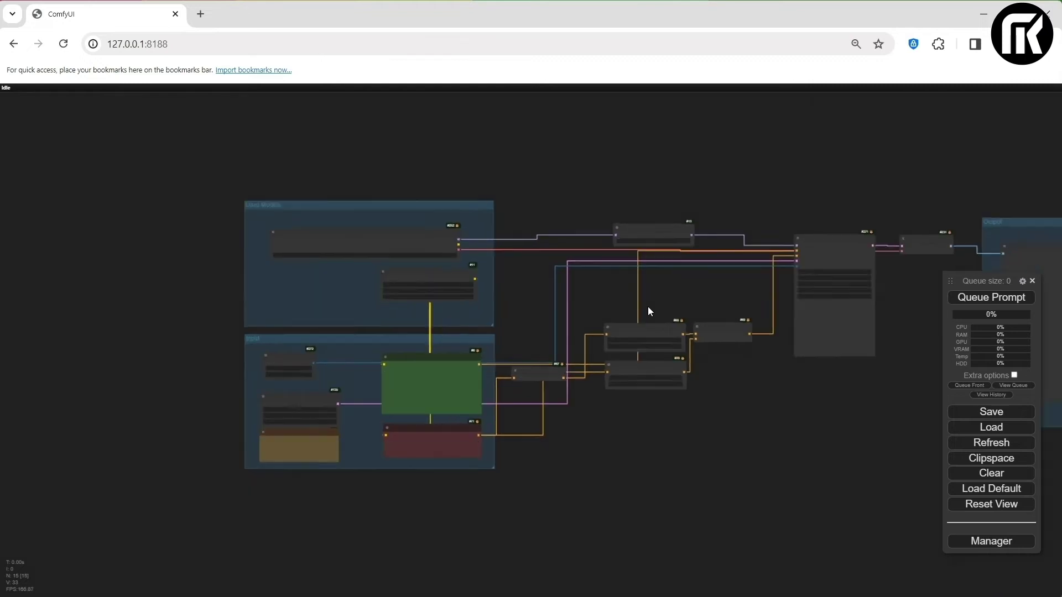
scroll(731, 284, "down", 1)
left_click_drag(731, 284, 562, 253)
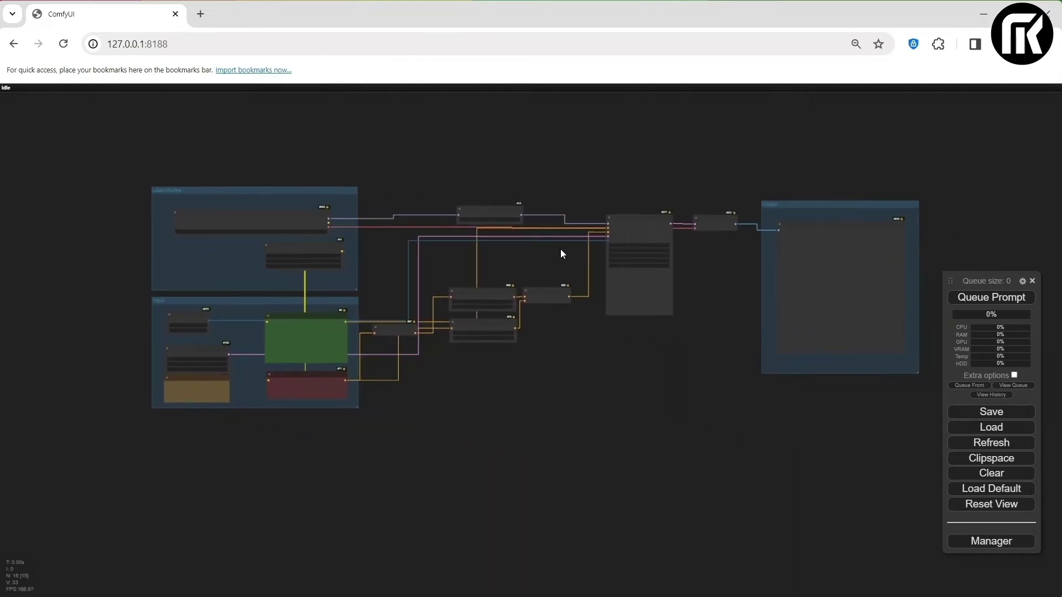
Queue the SD3 workflow to generate the blue-haired woman surrounded by lightning.
left_click(977, 298)
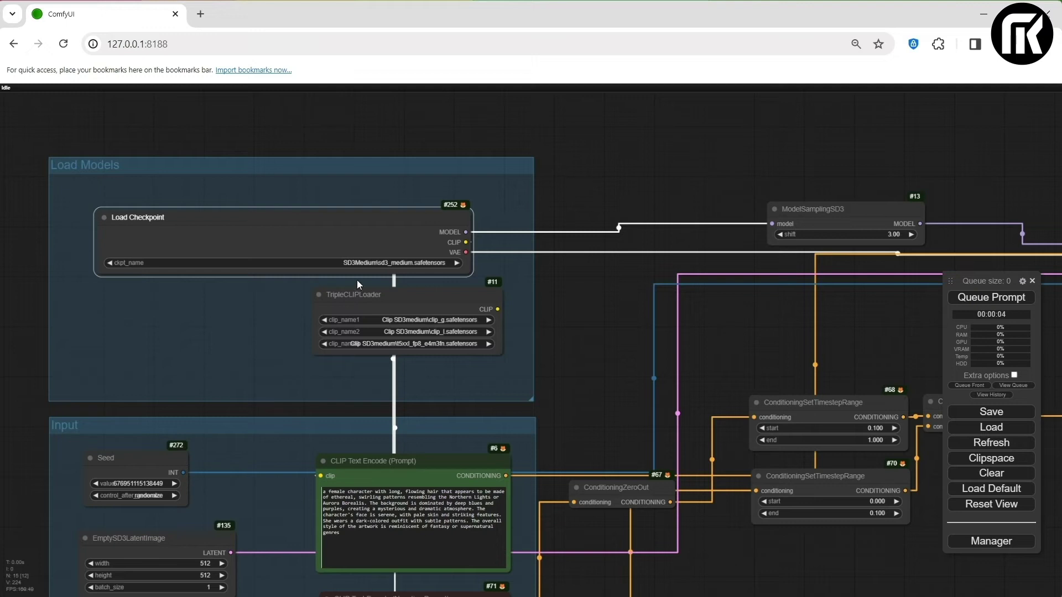
Switch ckpt_name to sd3_medium_incl_clips.safetensors and generate an image.
left_click(361, 262)
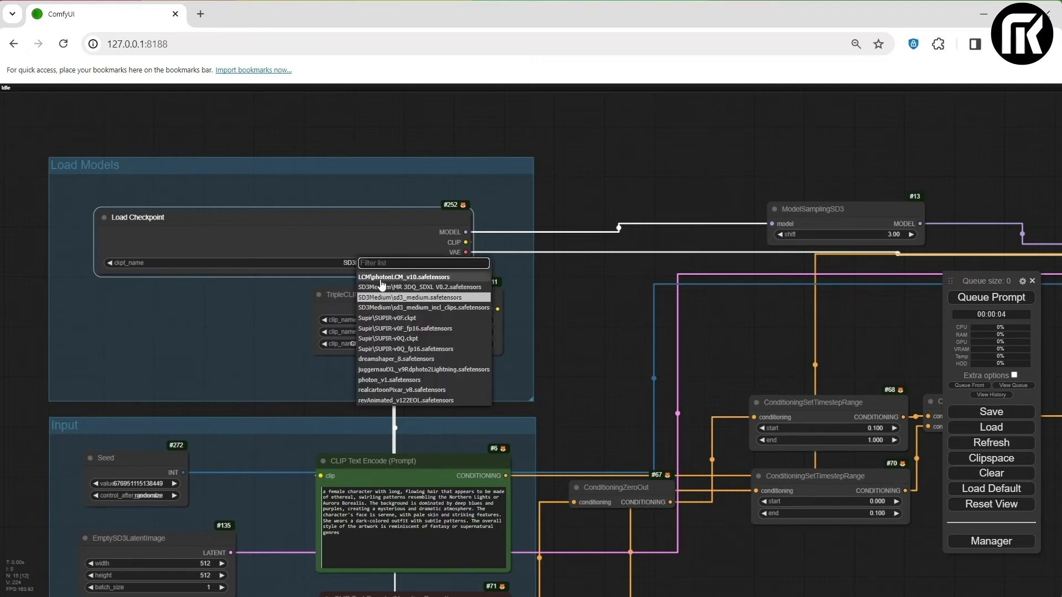
left_click(384, 308)
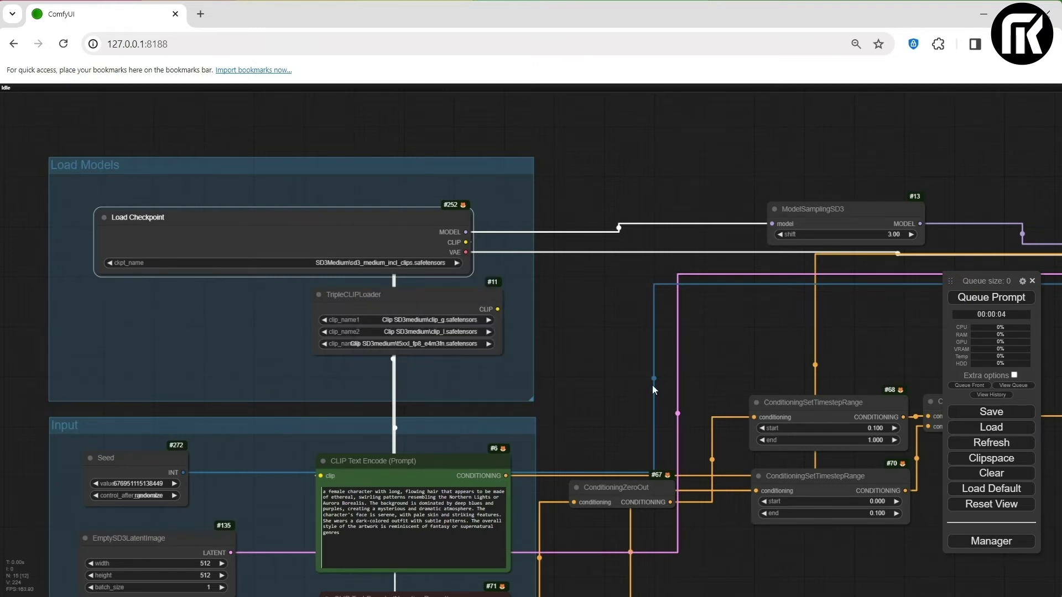
left_click(1015, 300)
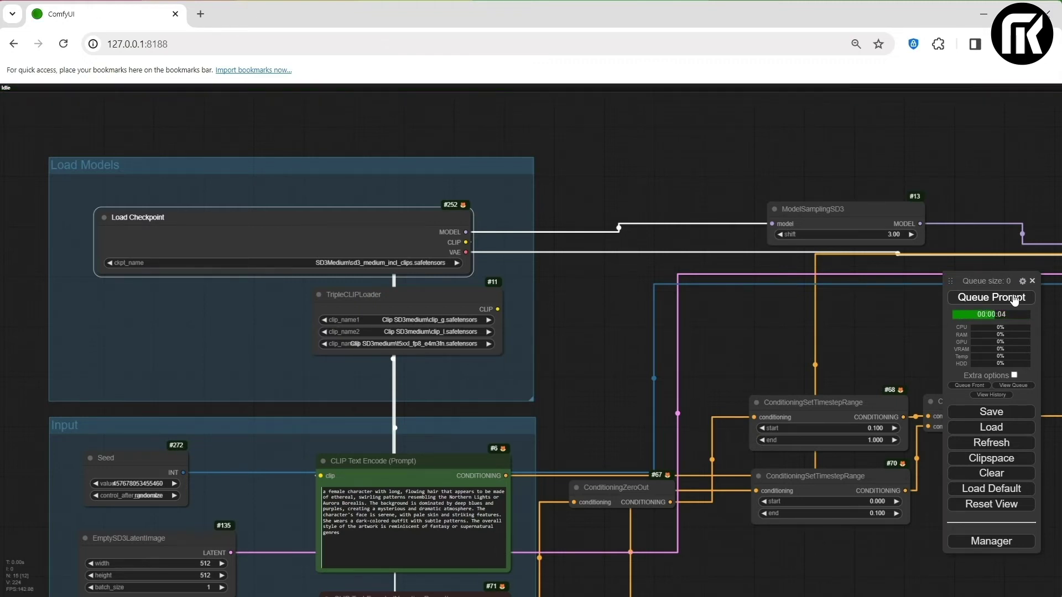
Frame the preview image and queue two more images of the blue-haired woman.
scroll(850, 316, "down", 5)
scroll(850, 316, "up", 2)
left_click_drag(850, 316, 688, 249)
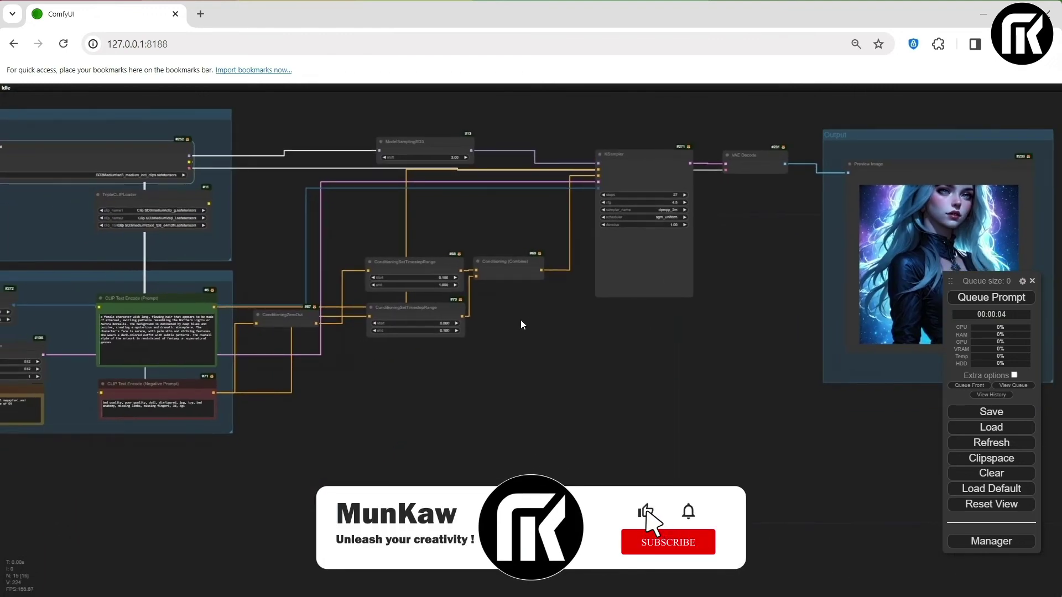
scroll(632, 284, "up", 3)
scroll(641, 399, "down", 5)
left_click_drag(598, 304, 498, 310)
scroll(662, 307, "down", 2)
scroll(498, 310, "up", 4)
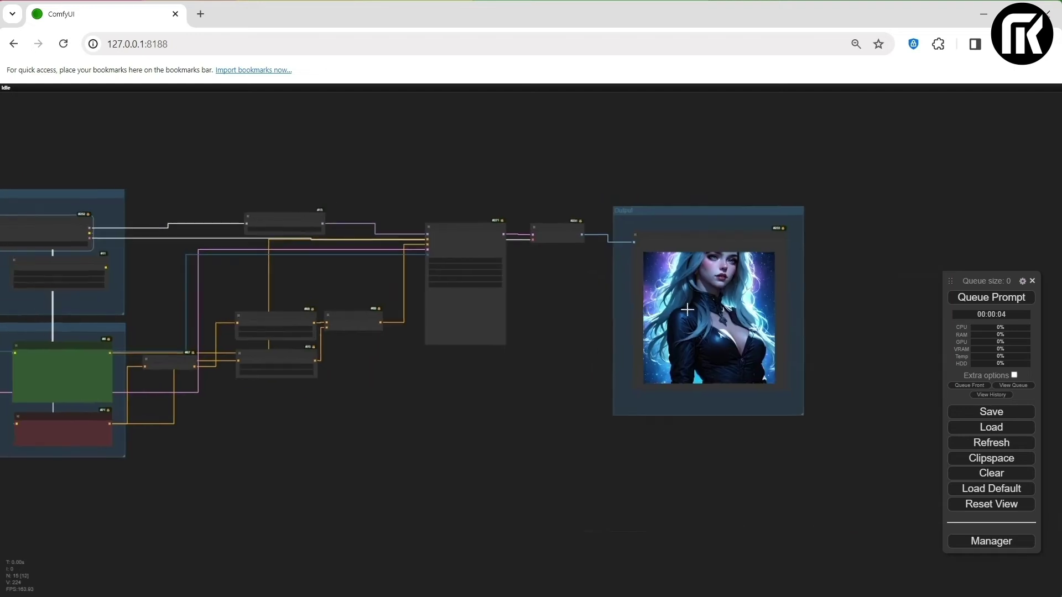
left_click(1007, 297)
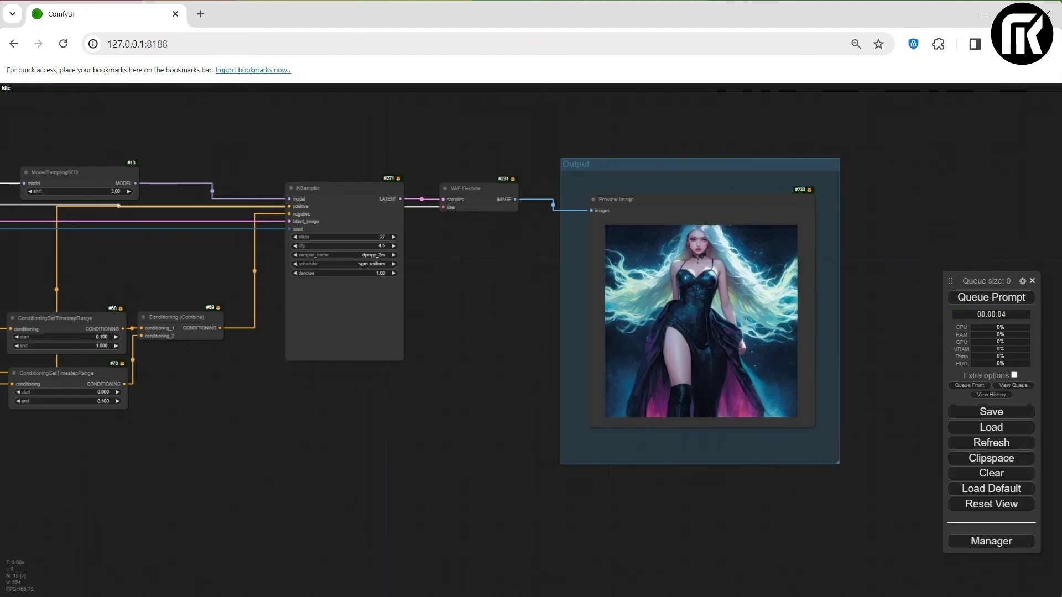
left_click(1002, 301)
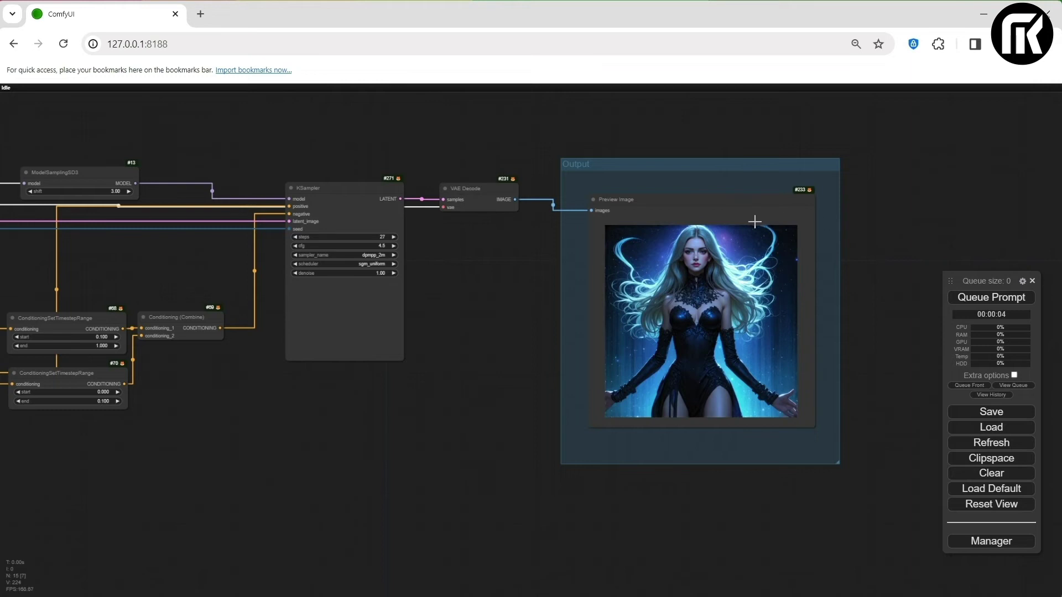
scroll(754, 221, "up", 4)
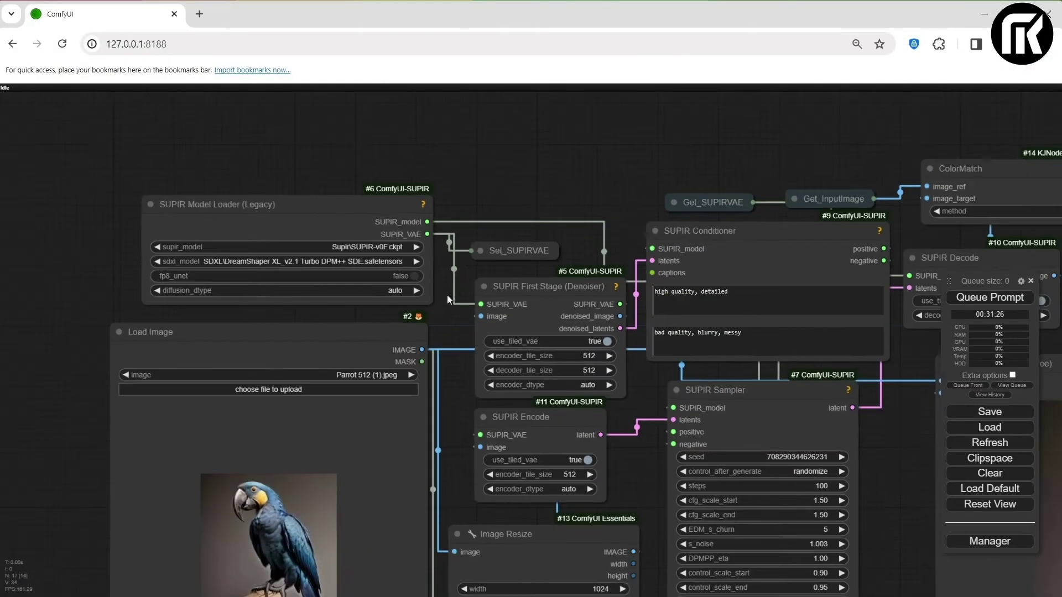
Zoom into the Image Comparer node to compare the original and SUPIR-upscaled parrot.
scroll(530, 248, "up", 5)
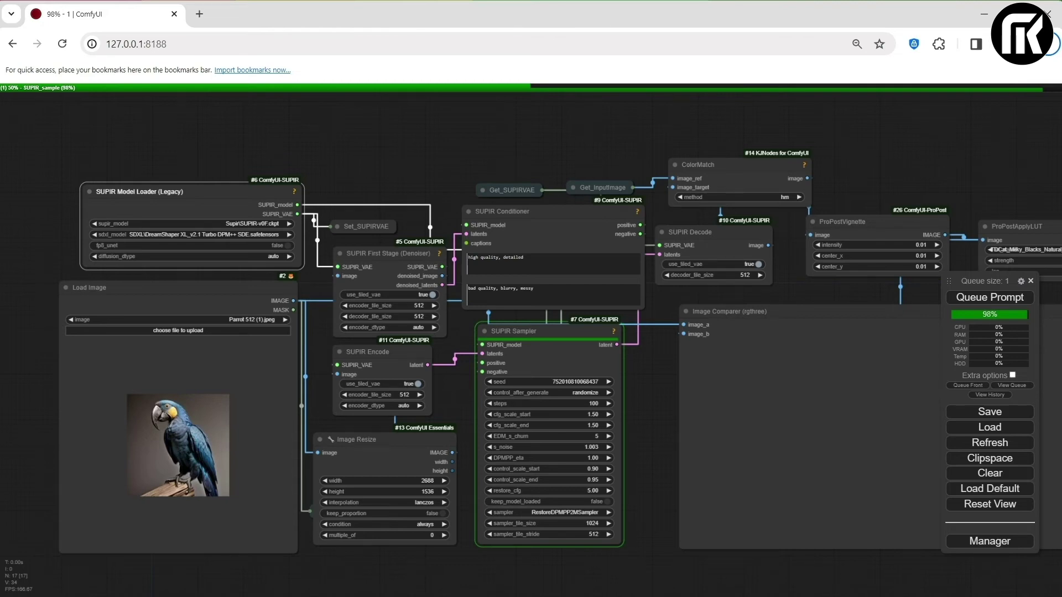
scroll(920, 292, "down", 1)
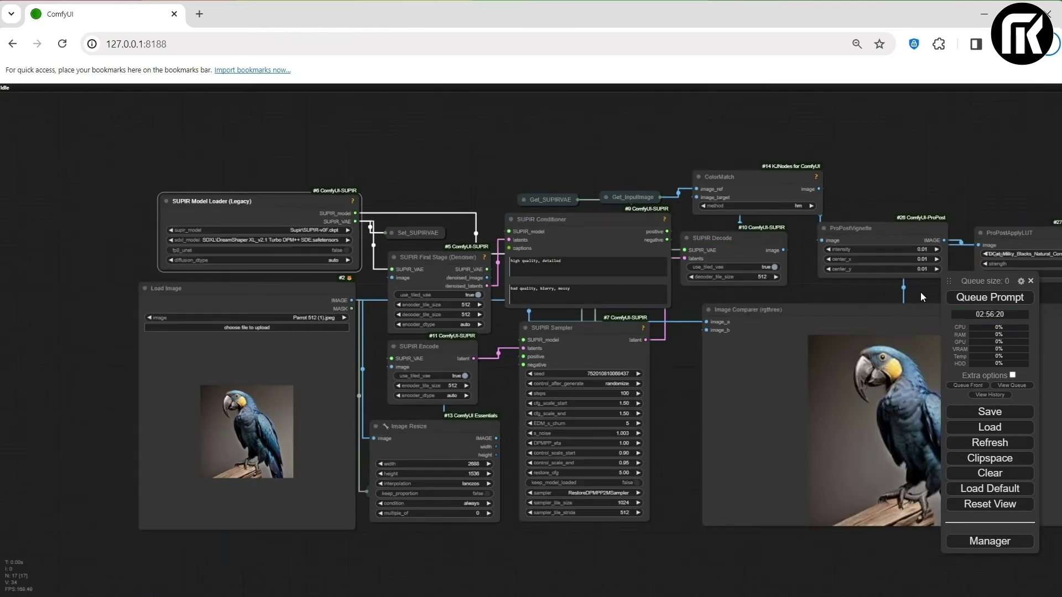
left_click_drag(920, 292, 831, 212)
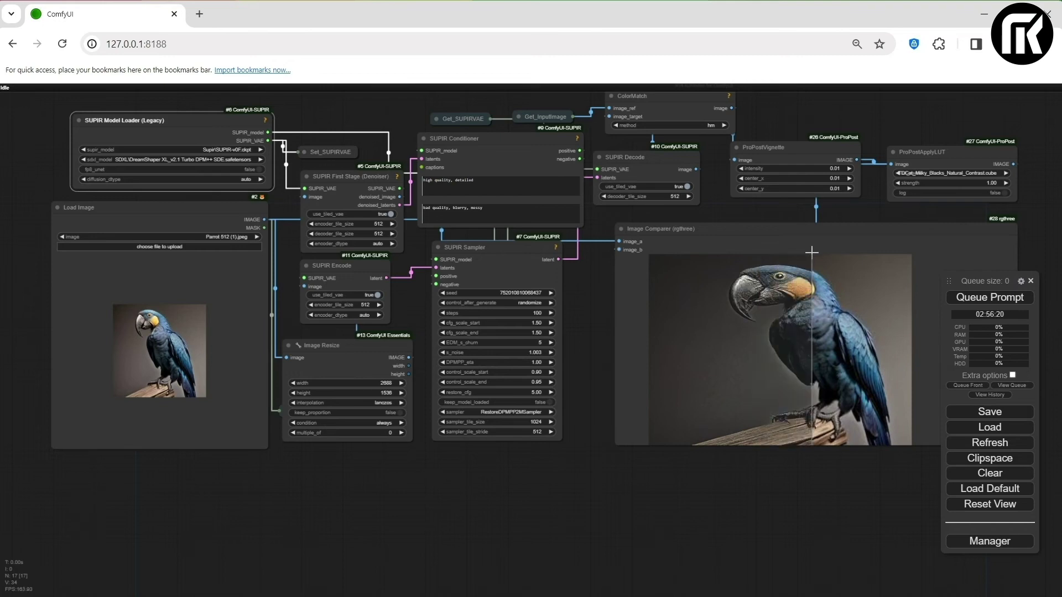
scroll(811, 253, "up", 15)
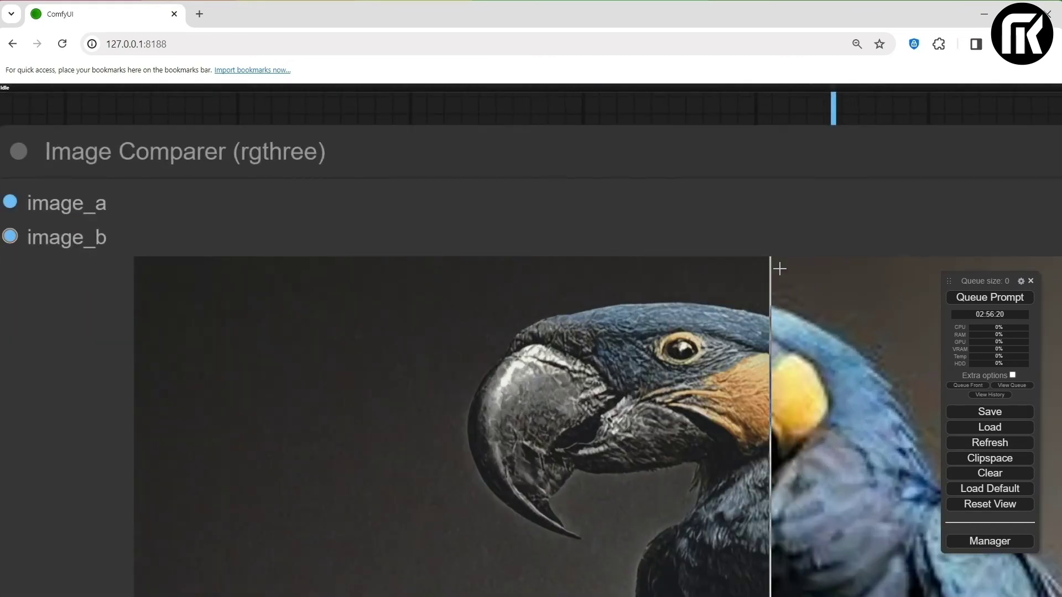
scroll(890, 346, "down", 15)
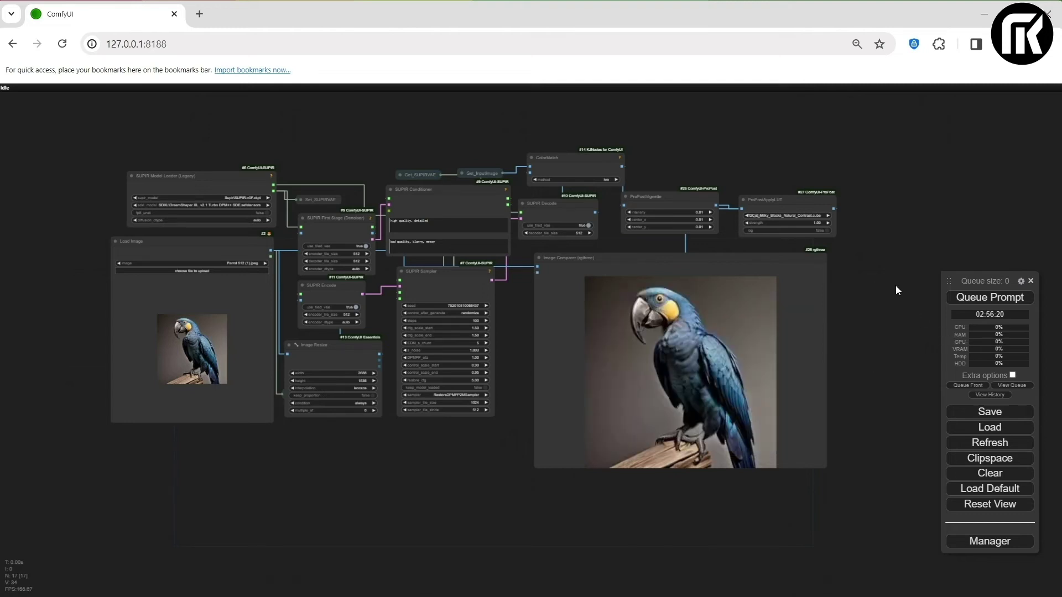
Set Image Resize width and height to 1024 and rerun the SUPIR upscale.
scroll(316, 422, "up", 5)
scroll(317, 423, "up", 2)
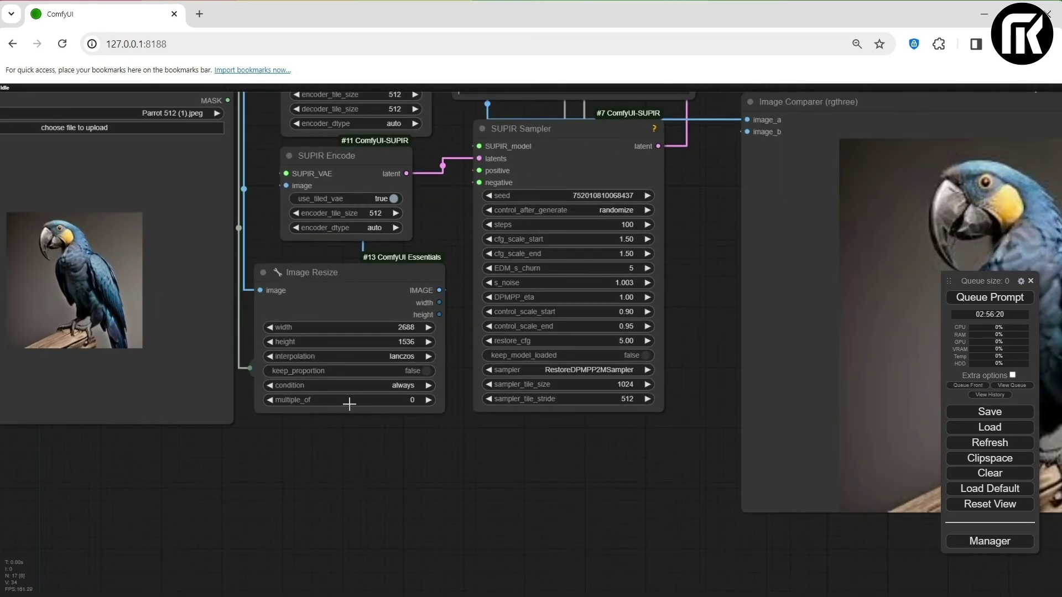
left_click(408, 326)
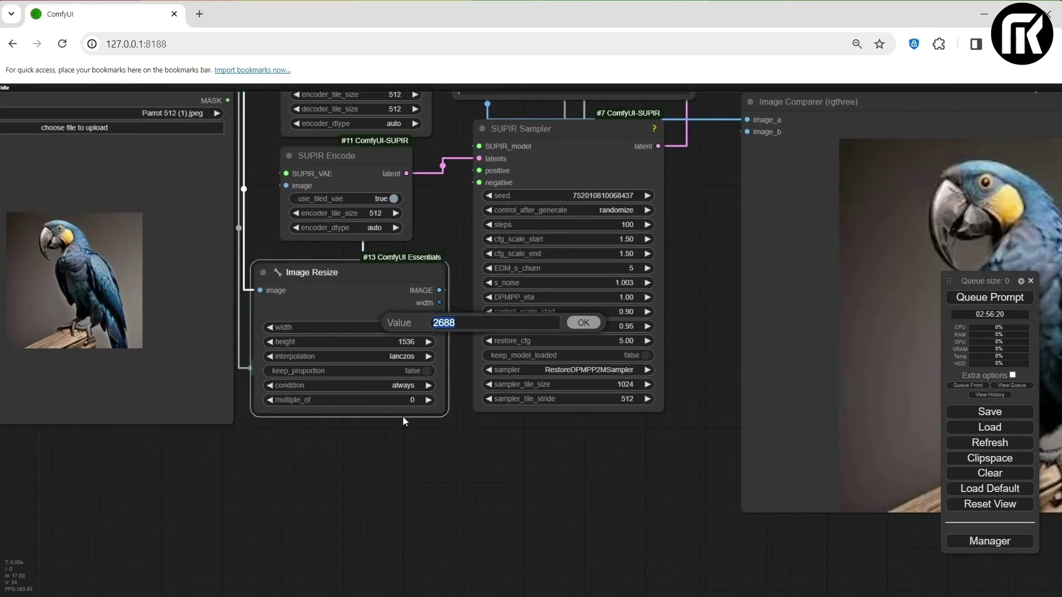
type("1024")
left_click(583, 322)
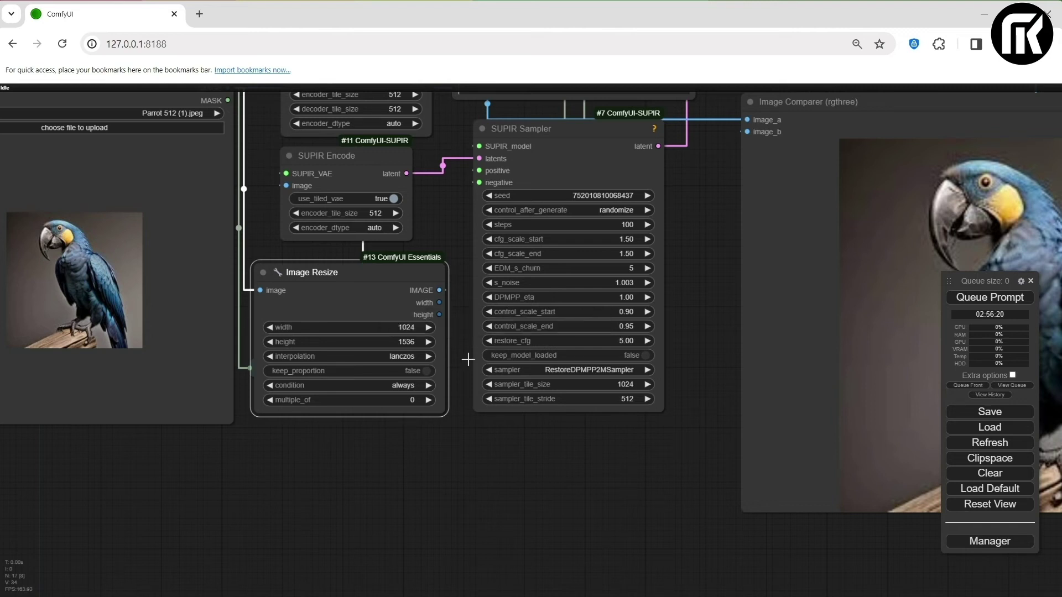
left_click(400, 341)
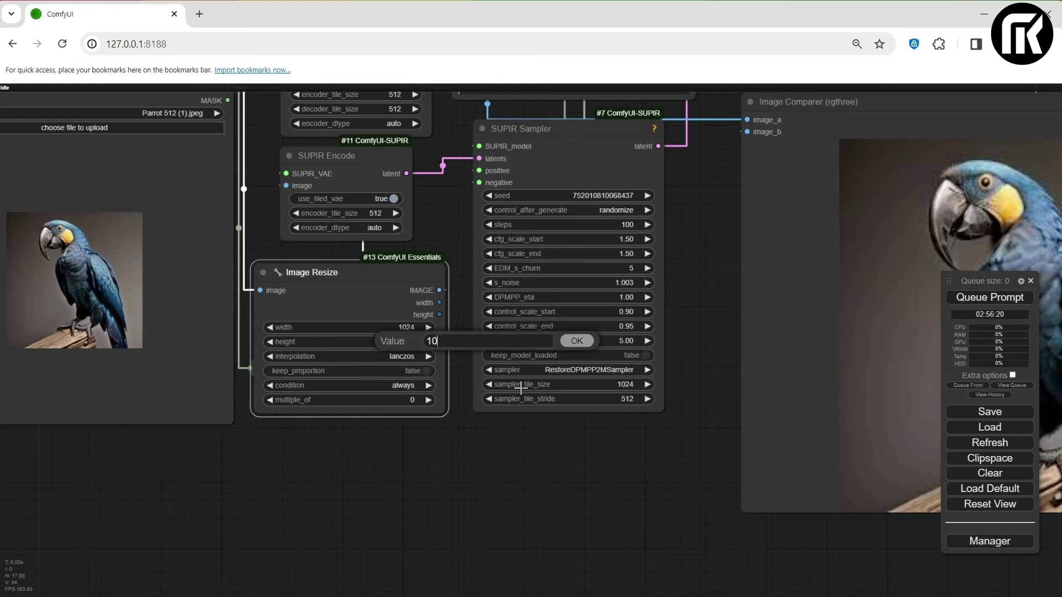
type("1024")
left_click(577, 341)
key("ctrl+Return")
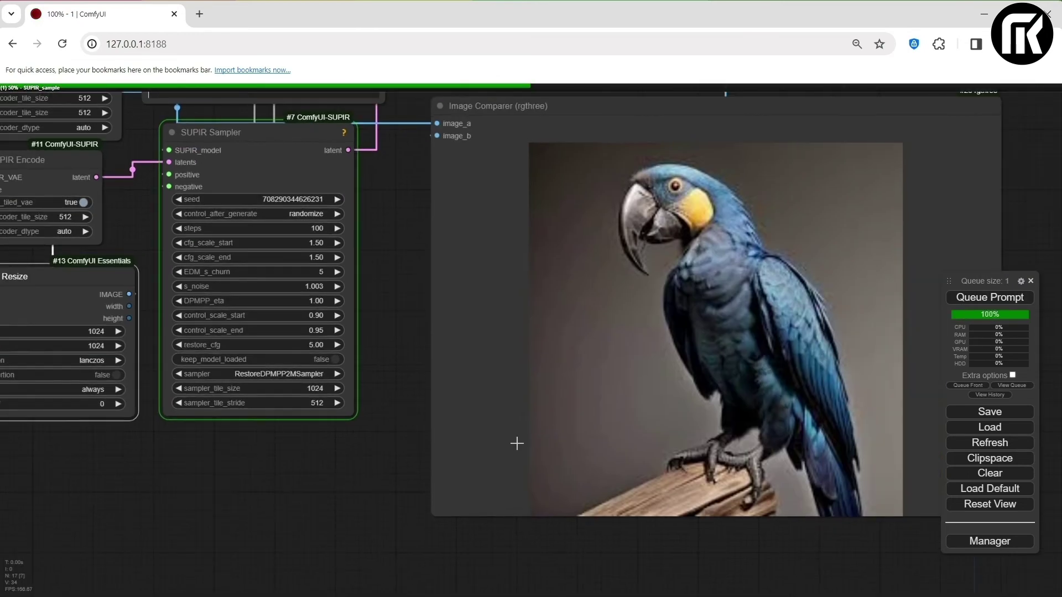
scroll(517, 440, "down", 5)
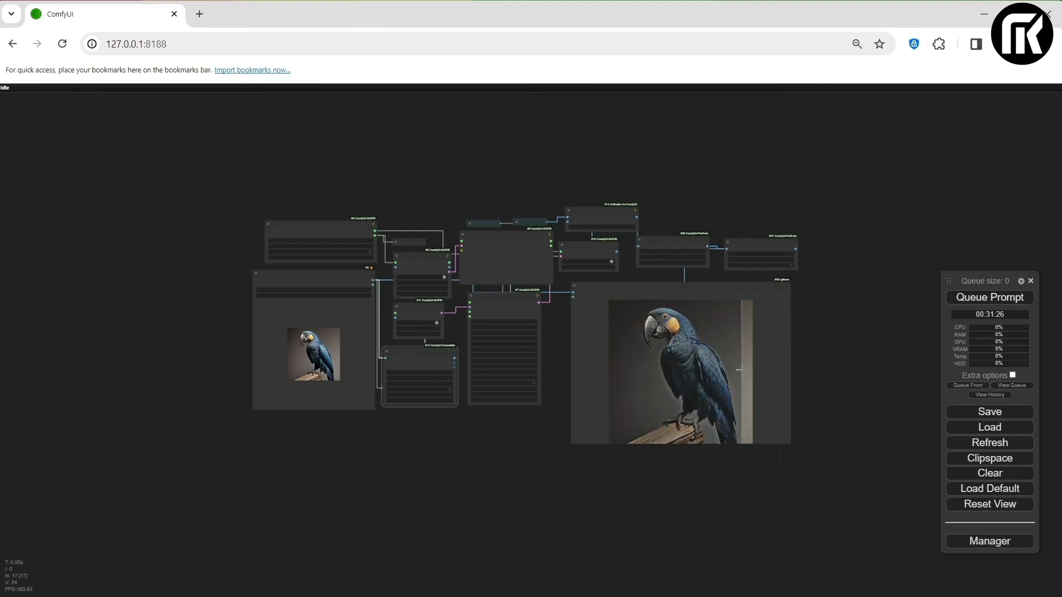
scroll(732, 401, "up", 1)
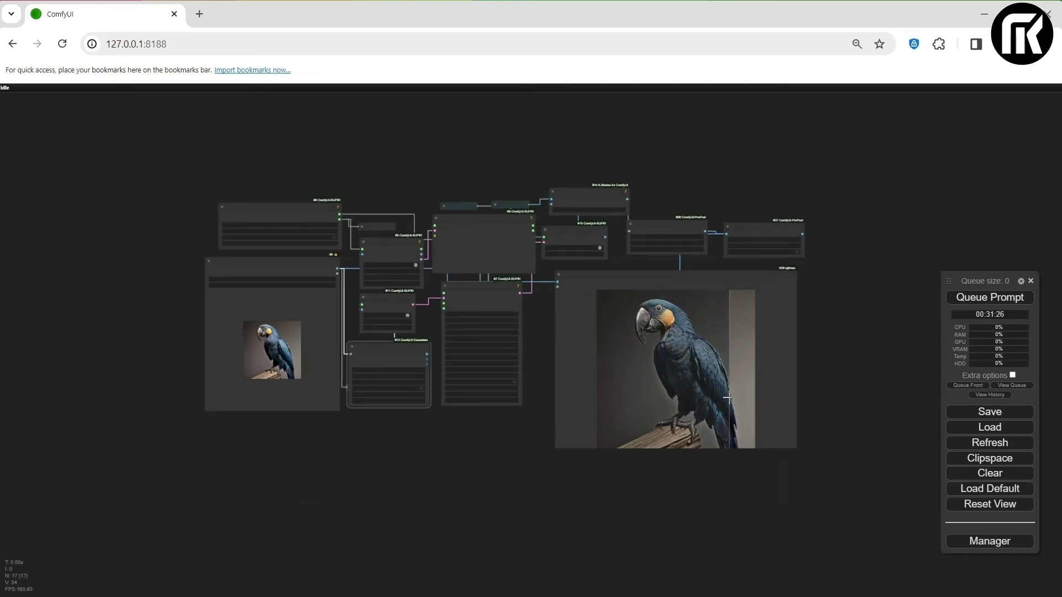
scroll(829, 321, "up", 8)
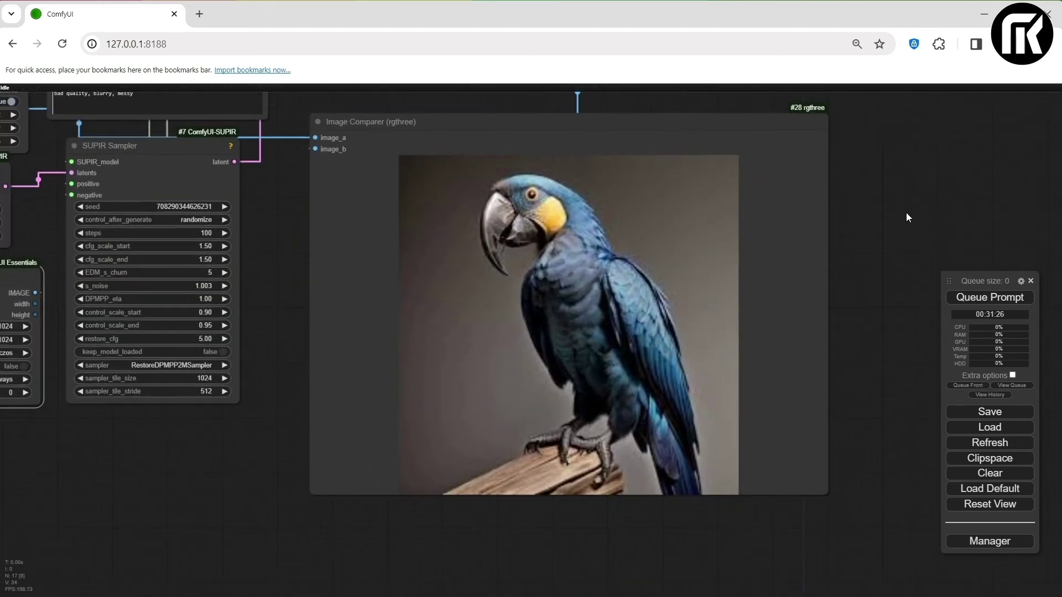
left_click_drag(907, 217, 922, 297)
scroll(922, 297, "up", 2)
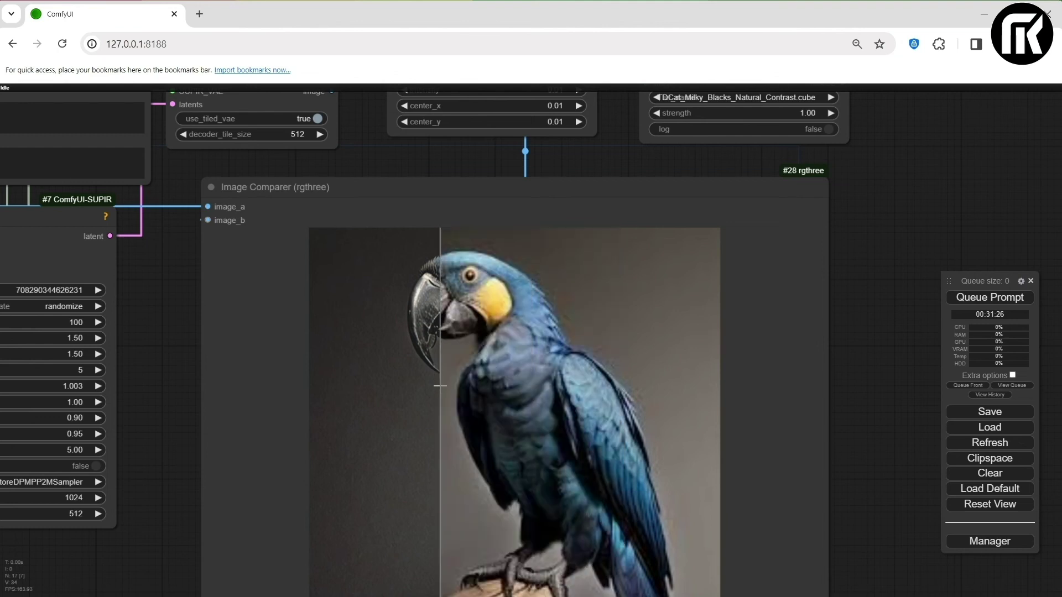
scroll(442, 384, "up", 7)
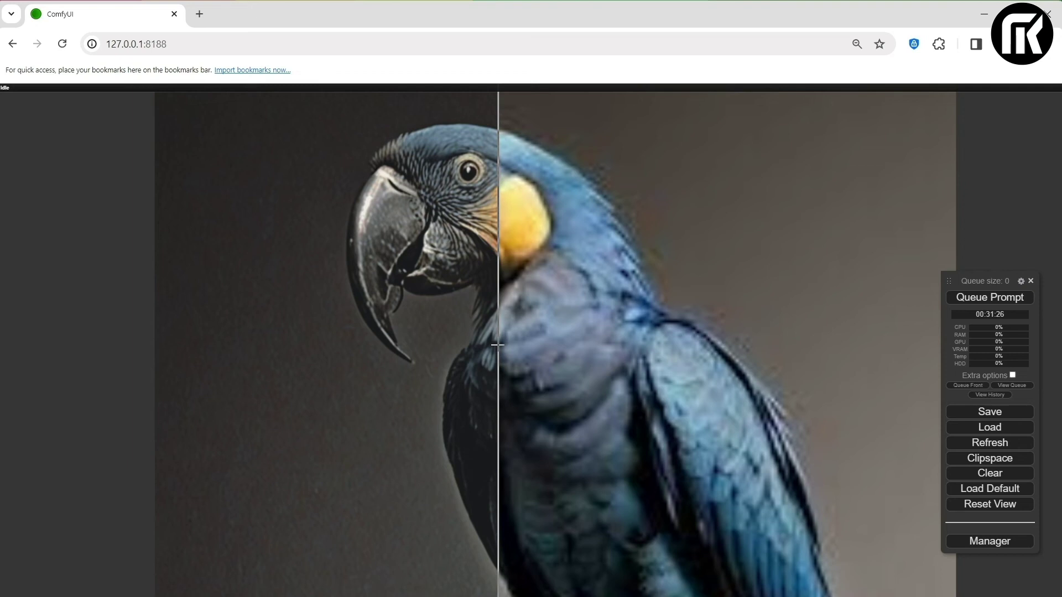
scroll(497, 345, "down", 6)
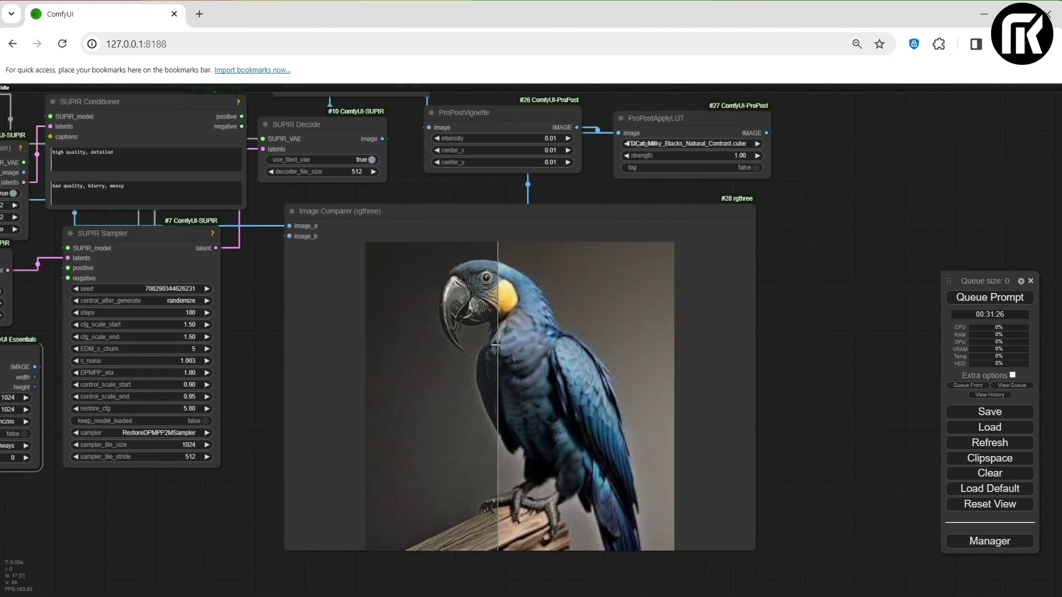
scroll(496, 345, "down", 2)
scroll(496, 345, "up", 1)
left_click_drag(496, 345, 721, 376)
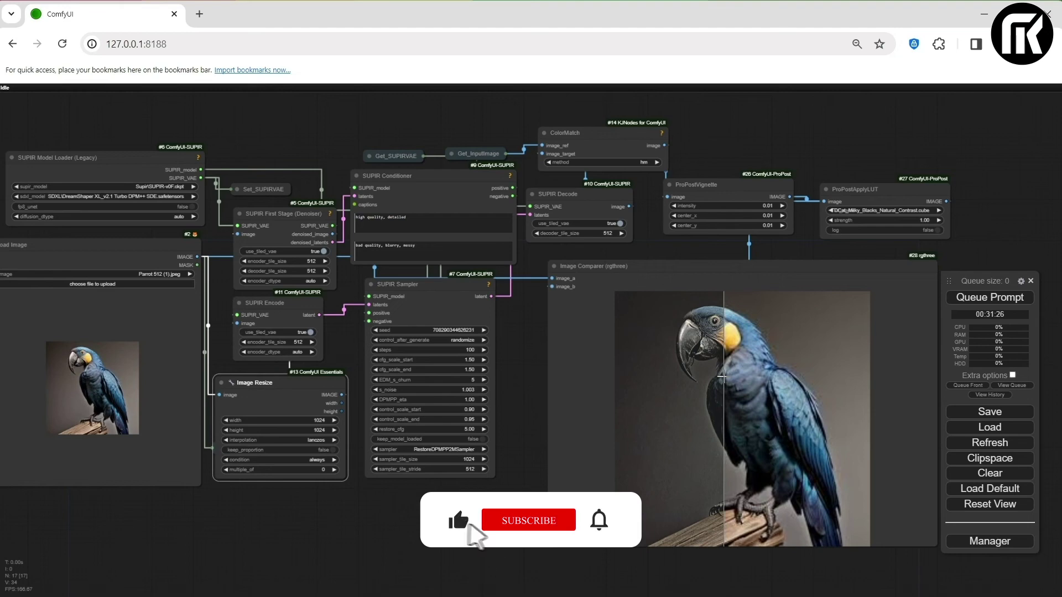
scroll(730, 398, "up", 10)
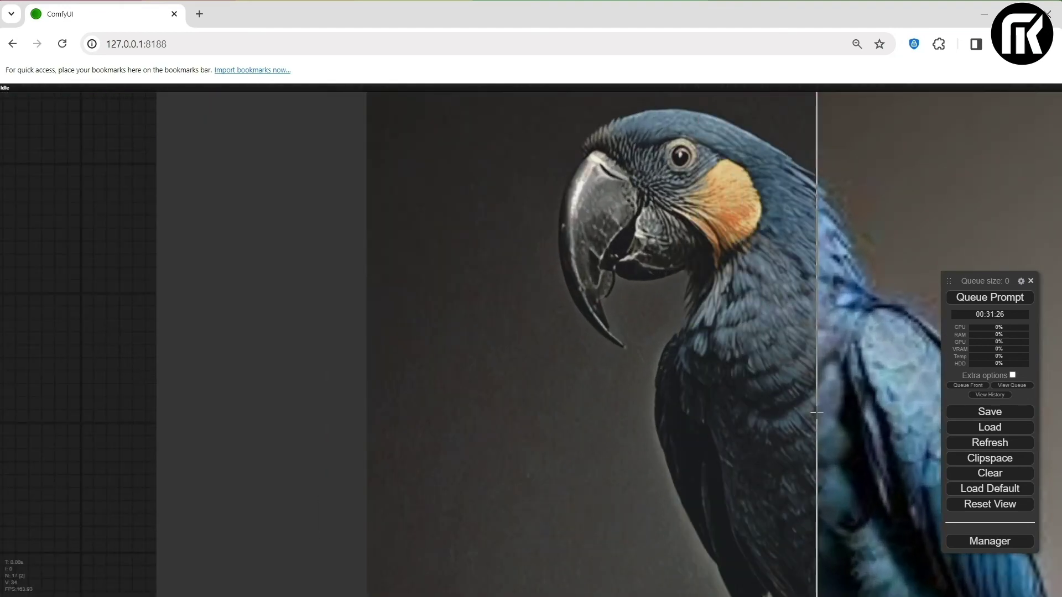
scroll(750, 405, "down", 10)
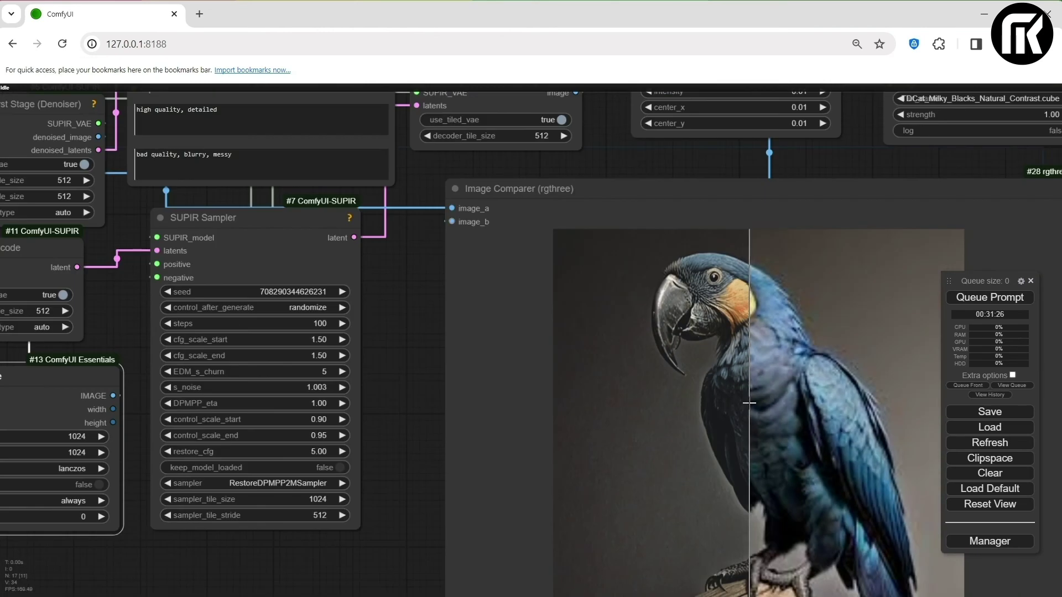
Replace the Load Image parrot with beautiful-02 (1).png.
scroll(456, 298, "up", 6)
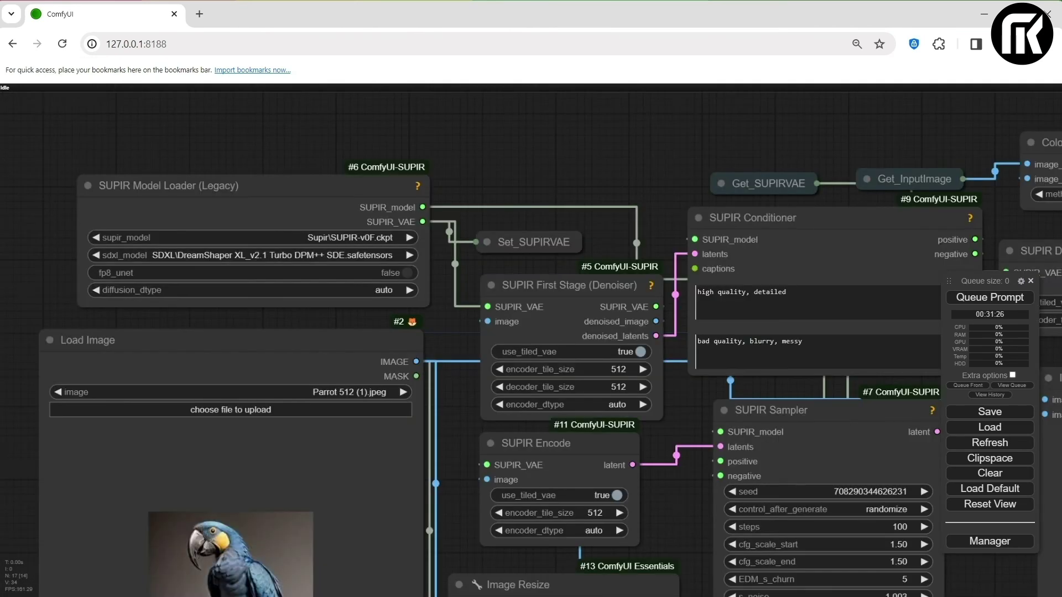
scroll(470, 287, "down", 3)
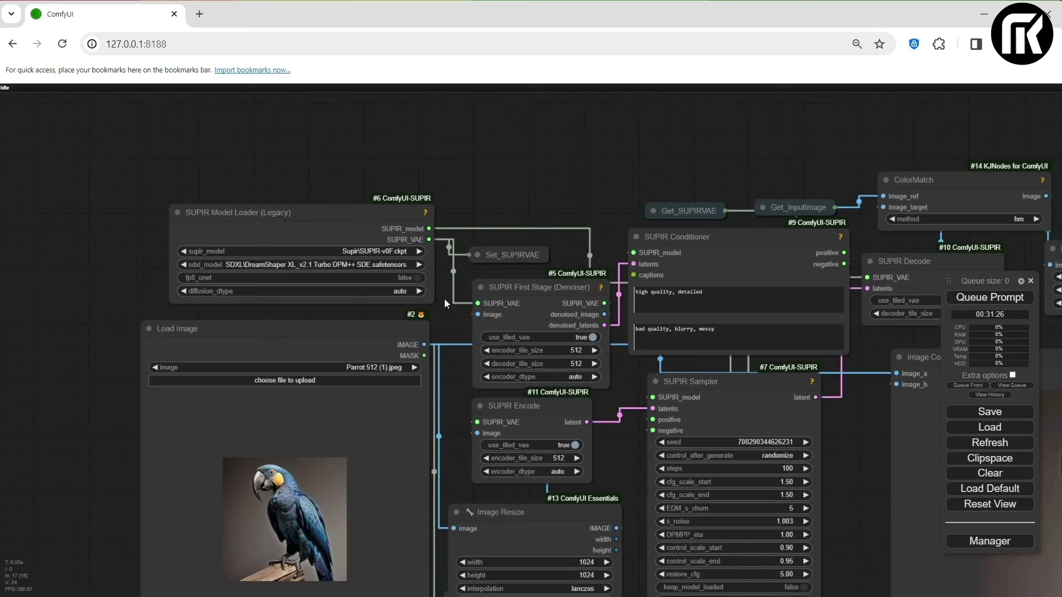
left_click_drag(443, 299, 529, 235)
scroll(530, 248, "up", 3)
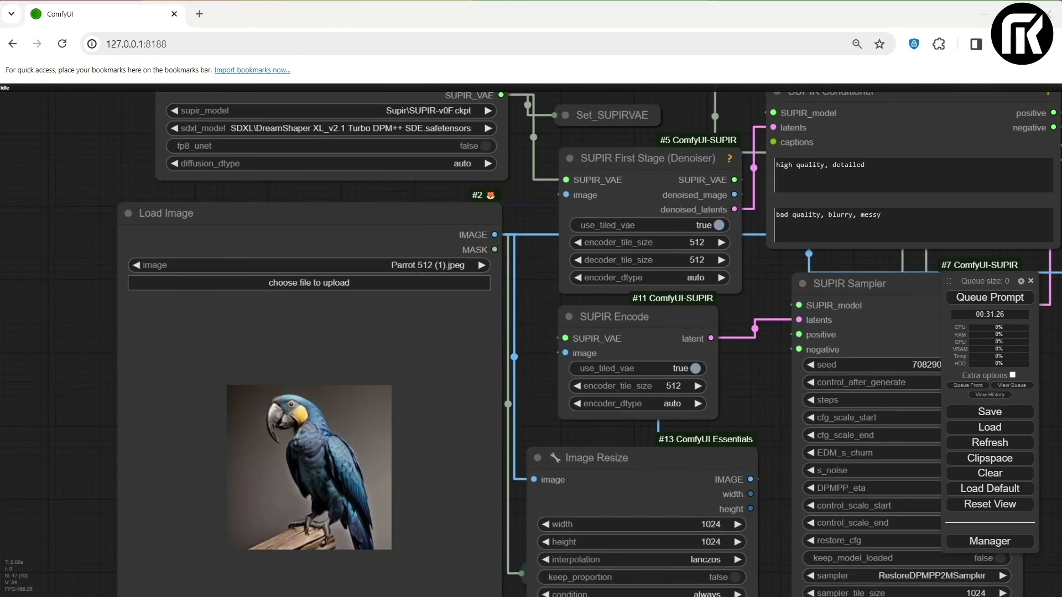
left_click(295, 401)
left_click_drag(295, 402, 293, 402)
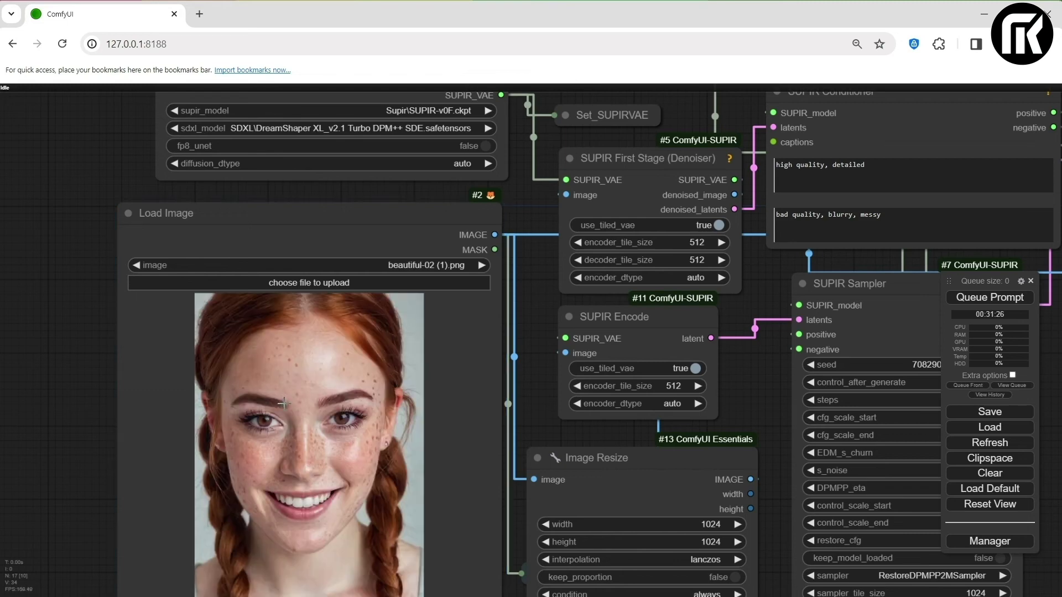
scroll(376, 398, "up", 4)
scroll(373, 398, "down", 5)
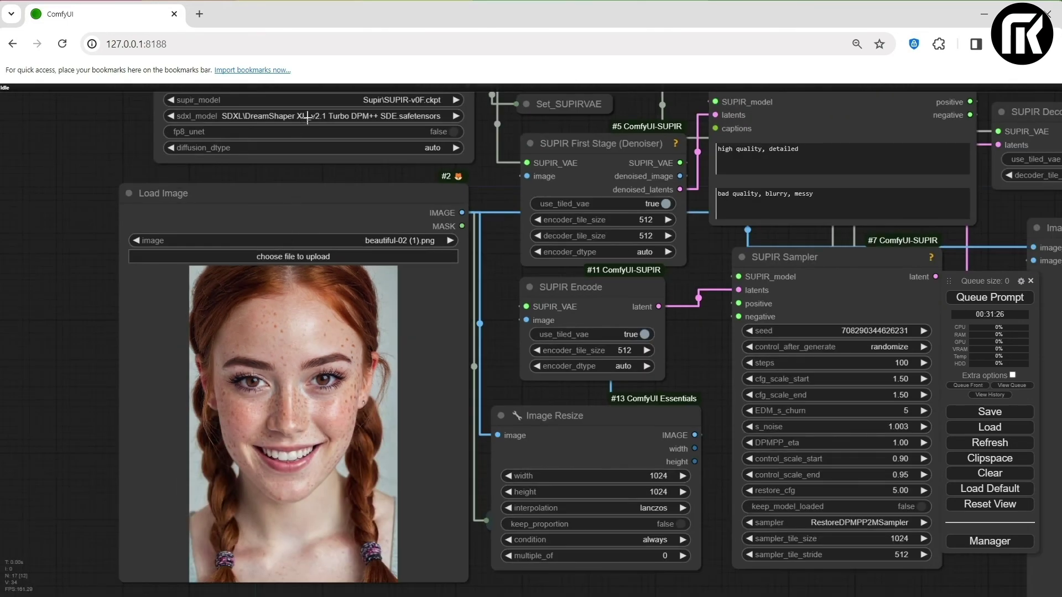
Choose the WildCardX-XL TURBO v1.0 SDXL model and set the resize to 1152×1752.
left_click(315, 120)
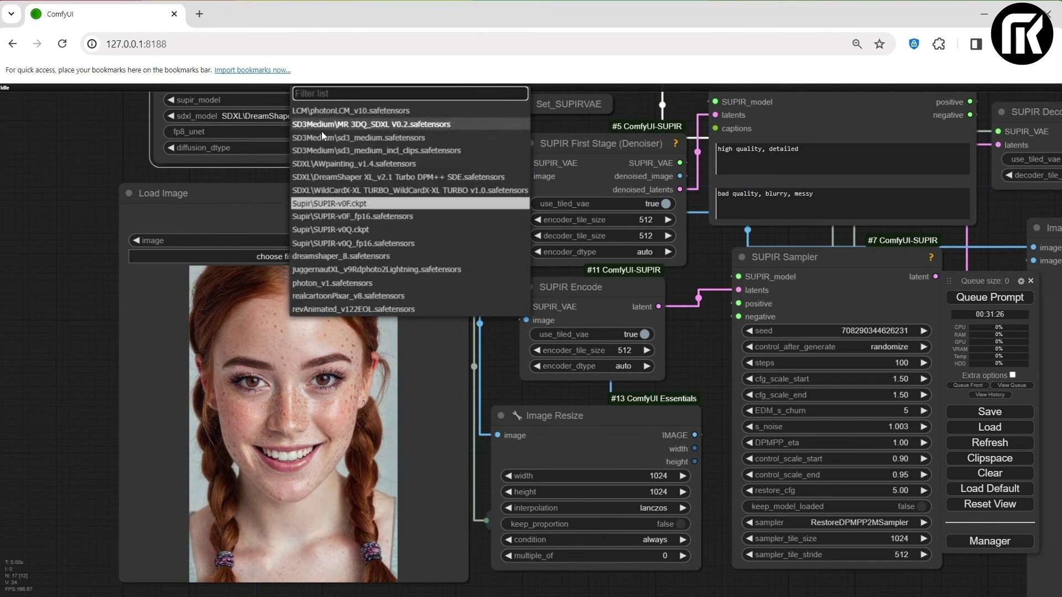
left_click(384, 190)
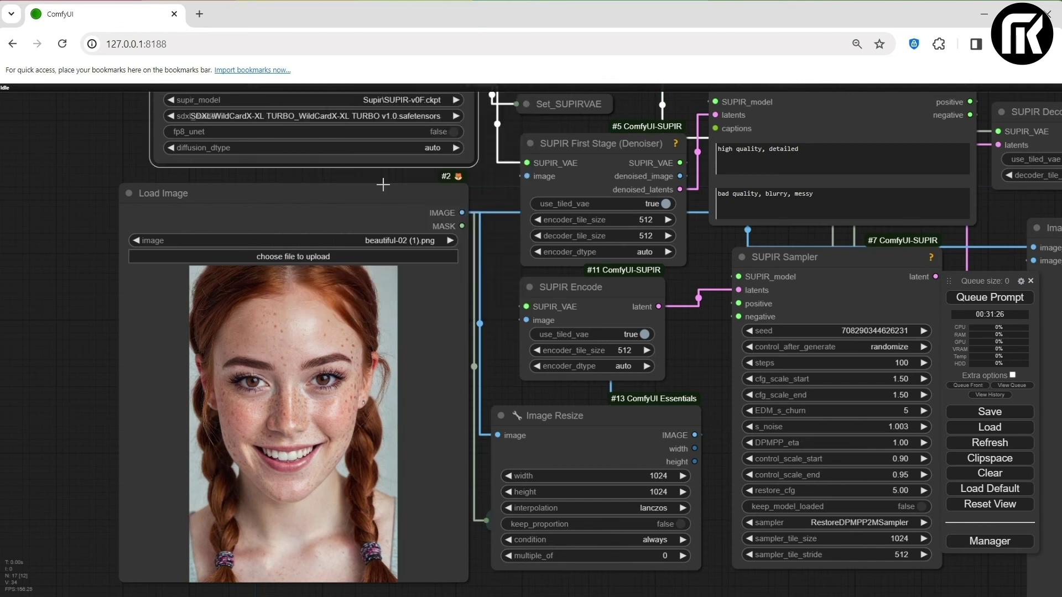
type("52")
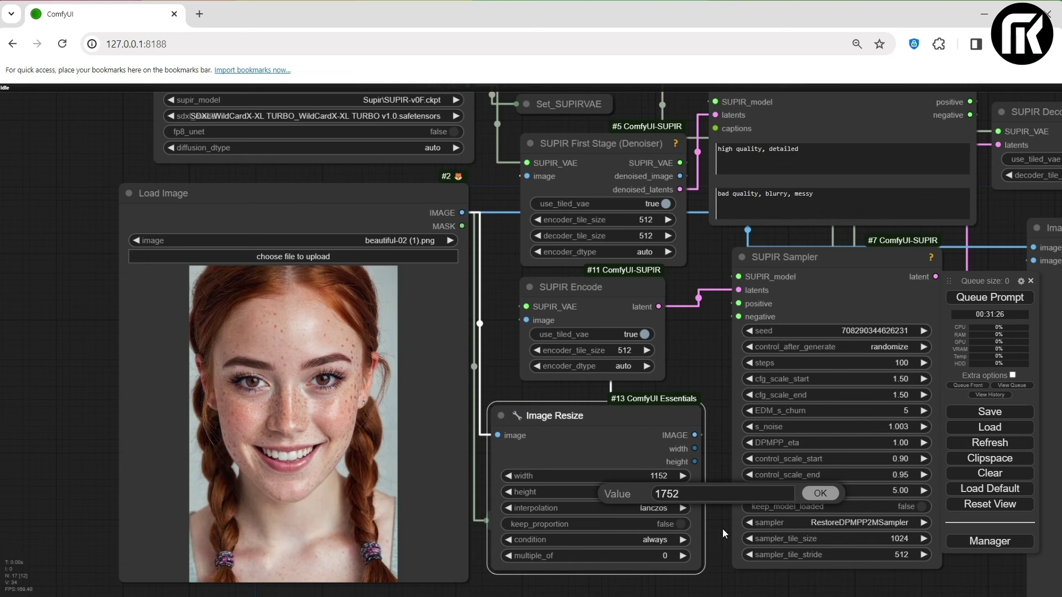
left_click(820, 493)
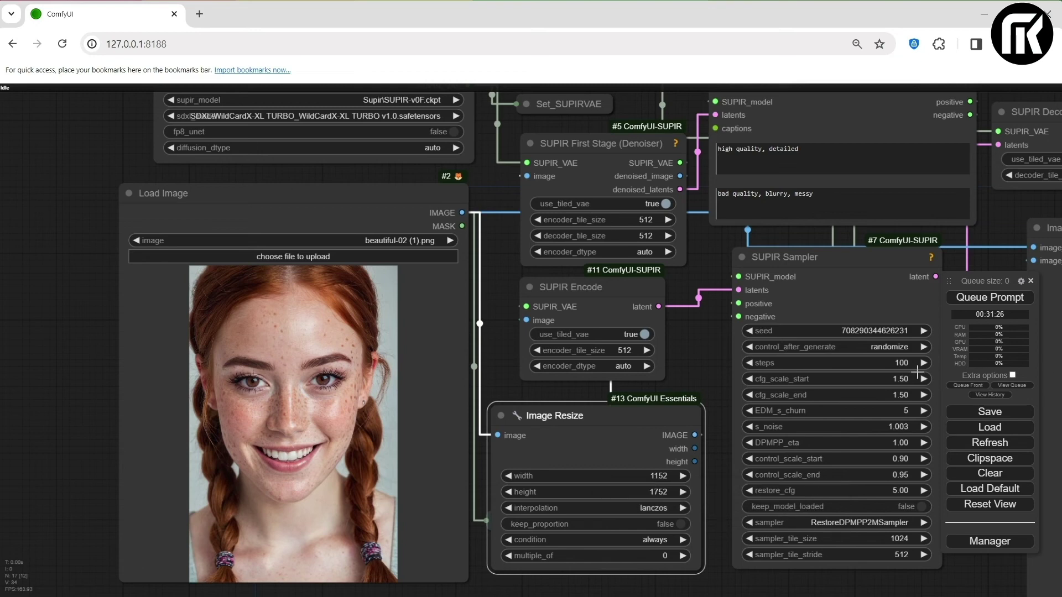
Queue the SUPIR upscale of the freckled portrait and view it in the Image Comparer.
scroll(734, 386, "down", 6)
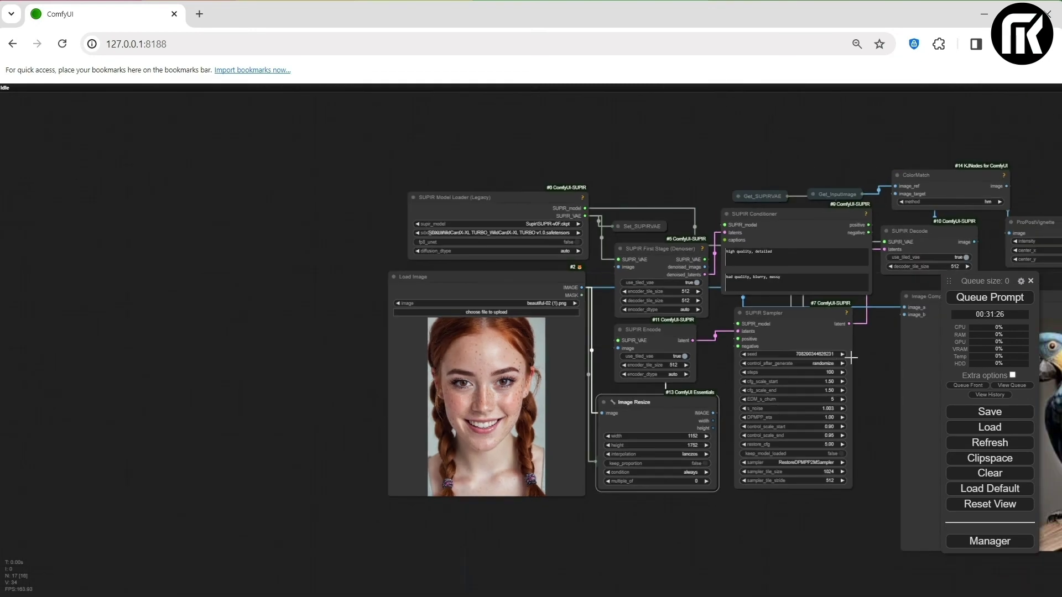
left_click_drag(850, 358, 558, 324)
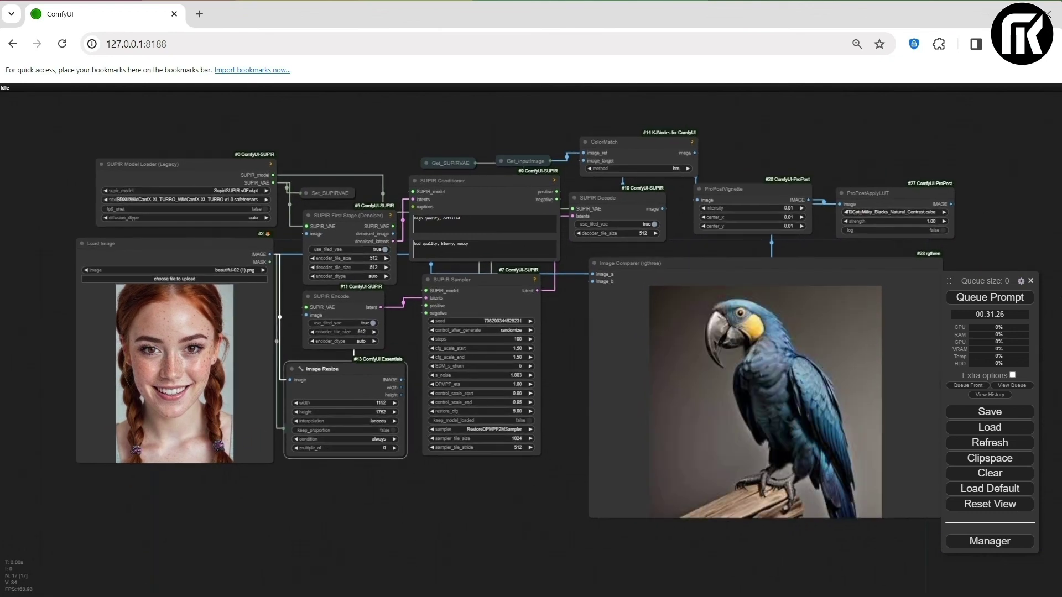
scroll(988, 299, "down", 2)
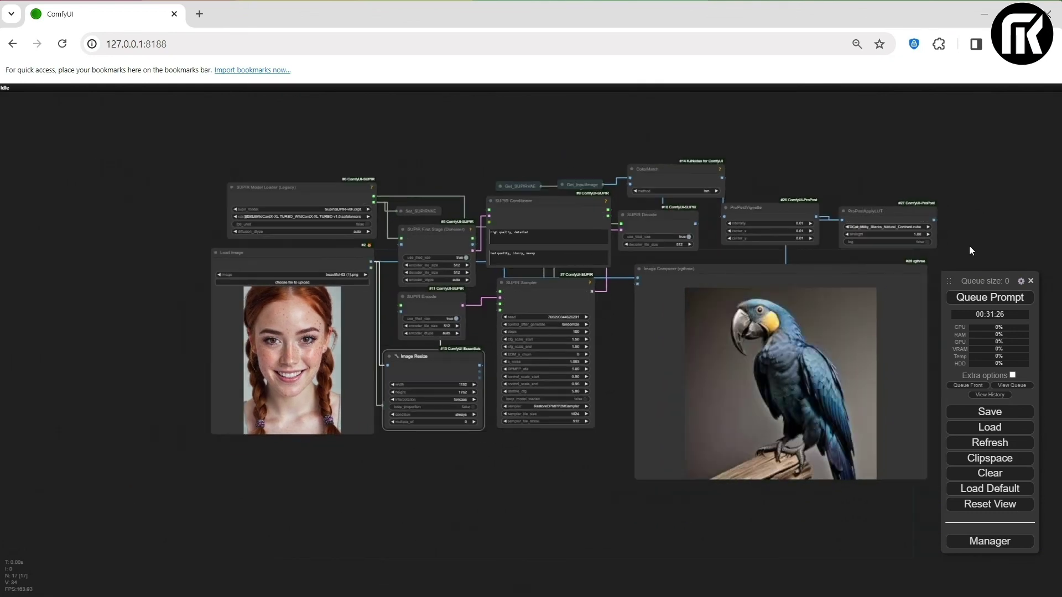
left_click(991, 299)
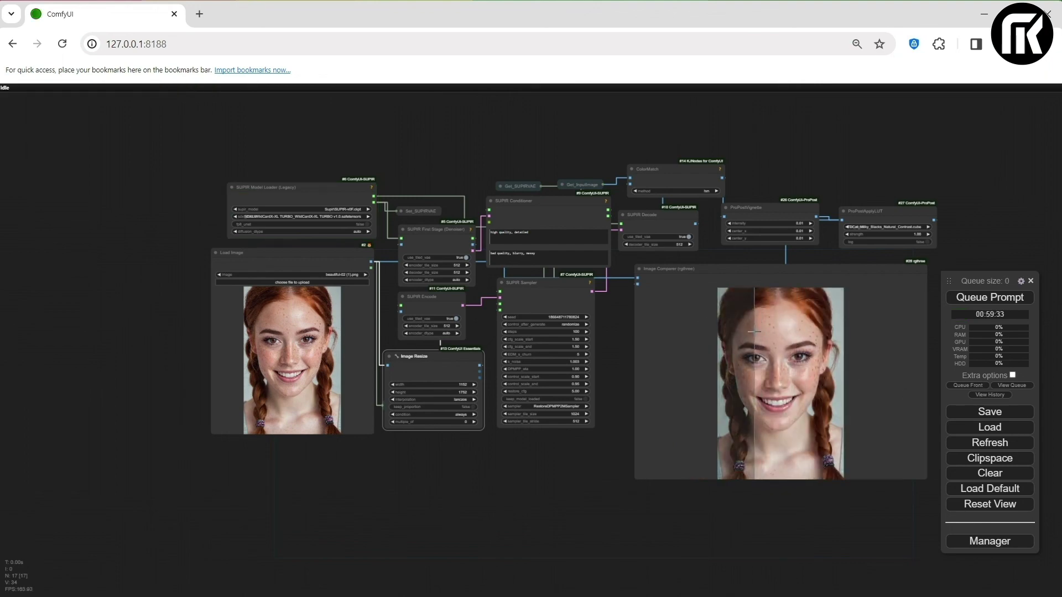
scroll(763, 332, "up", 6)
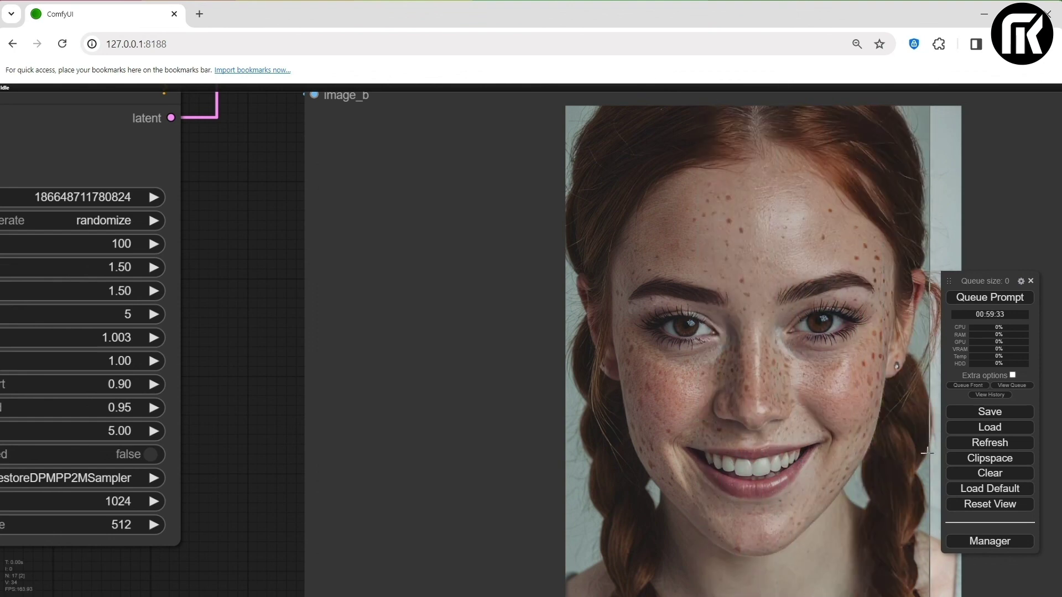
scroll(720, 429, "down", 2)
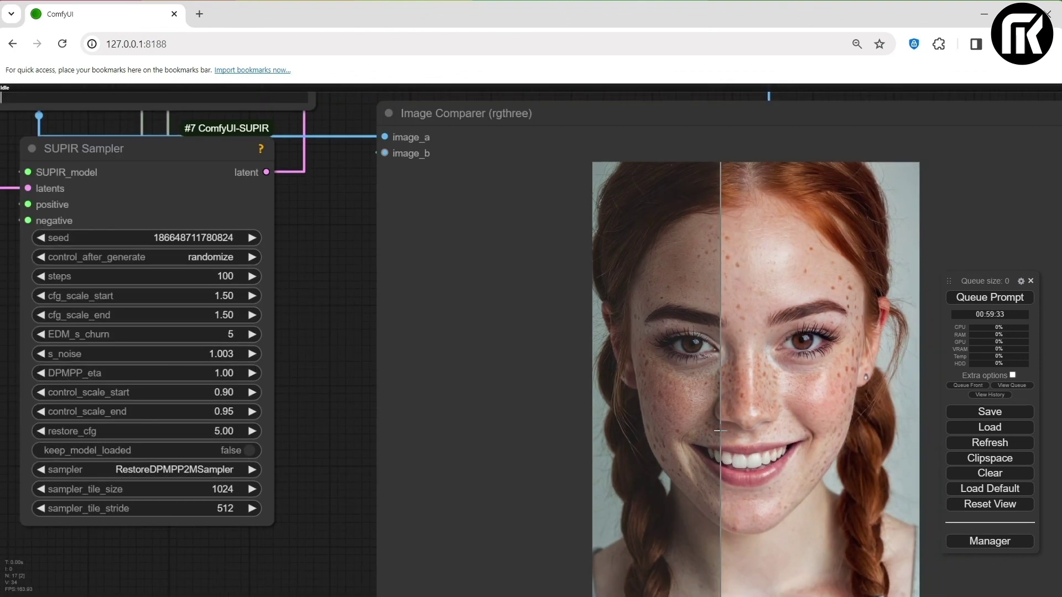
scroll(720, 429, "up", 2)
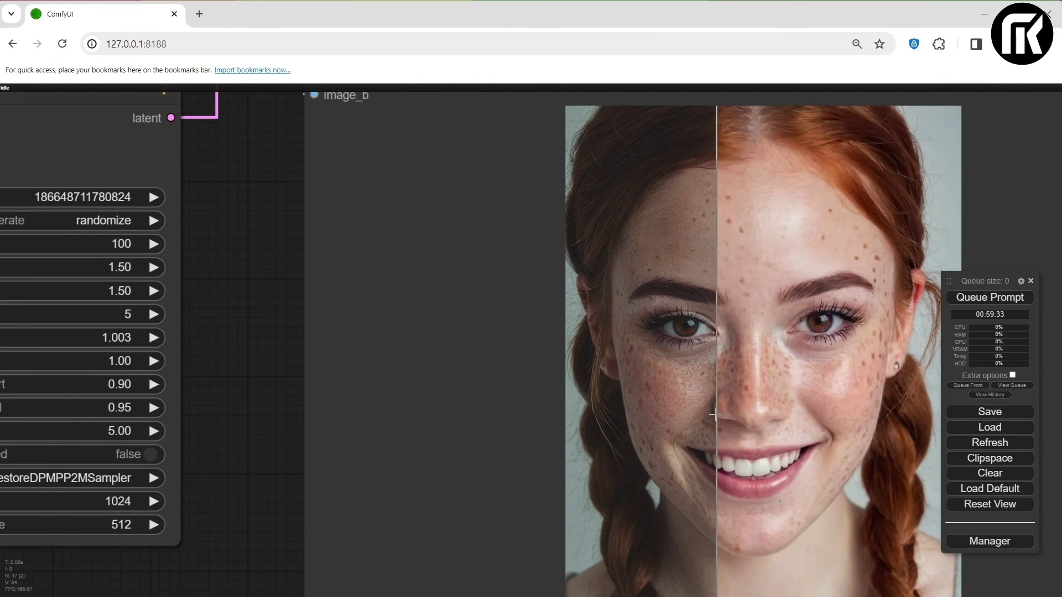